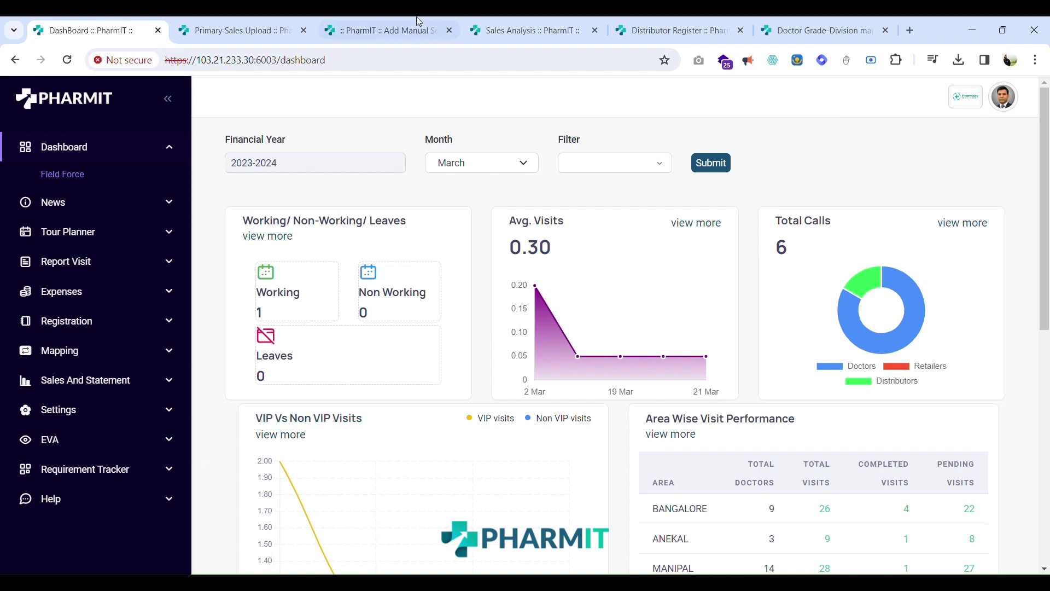
Open the Sales Target page of the Sales And Statement section.
click(534, 22)
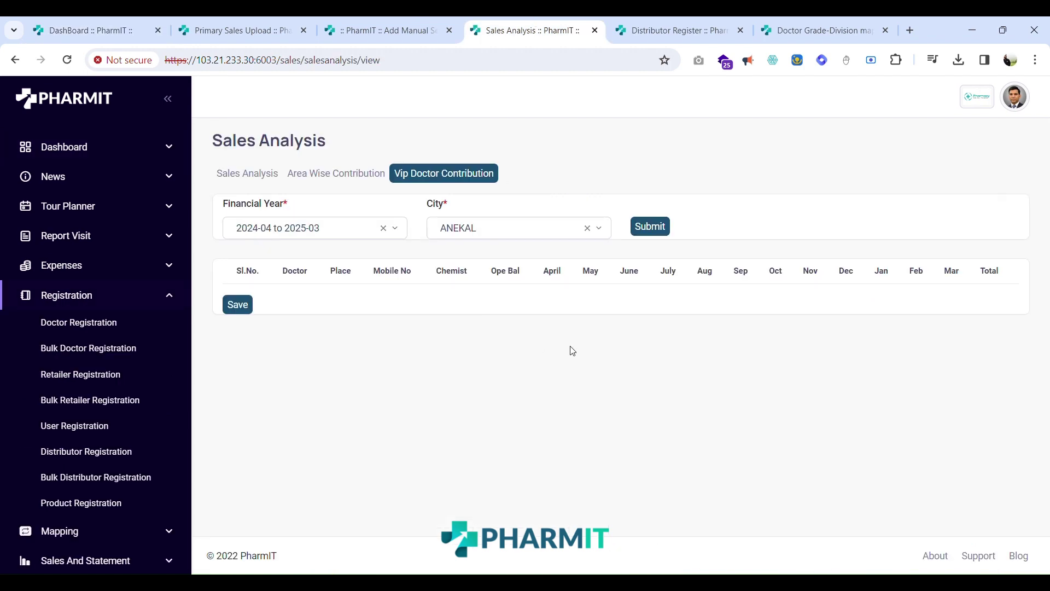
click(91, 39)
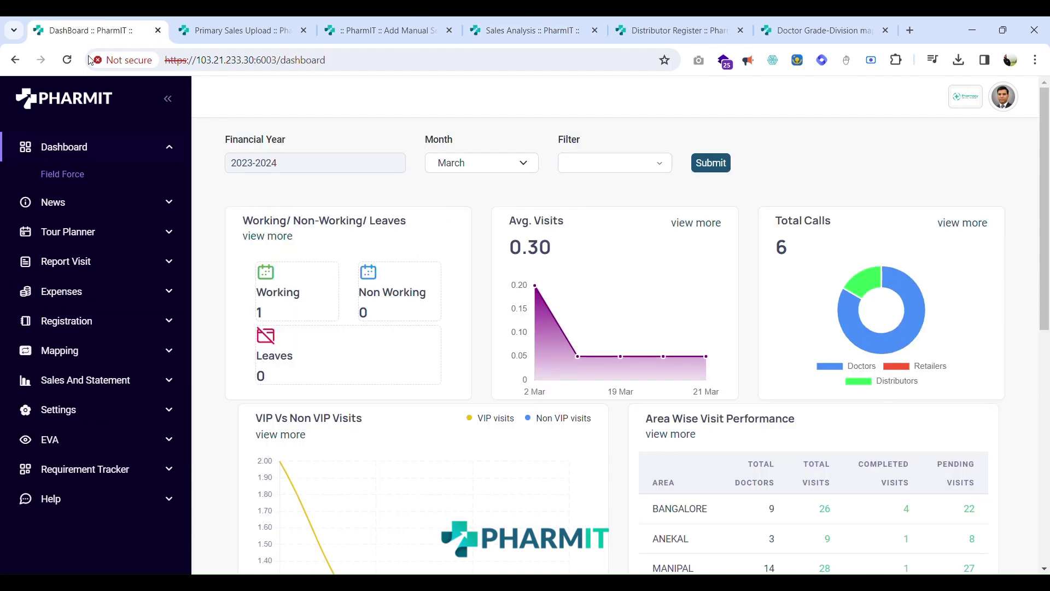
click(113, 386)
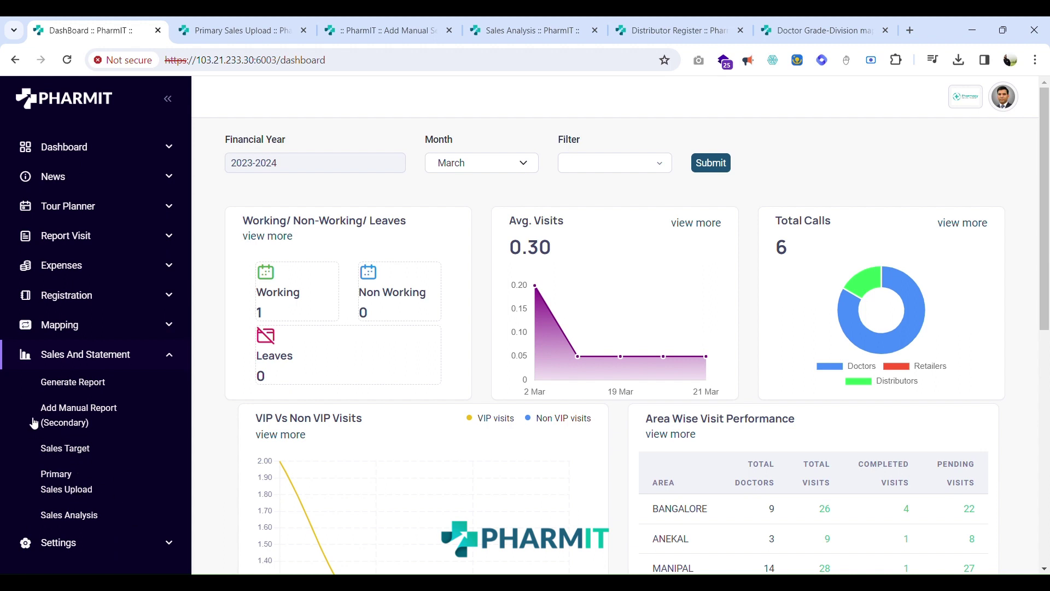
click(83, 452)
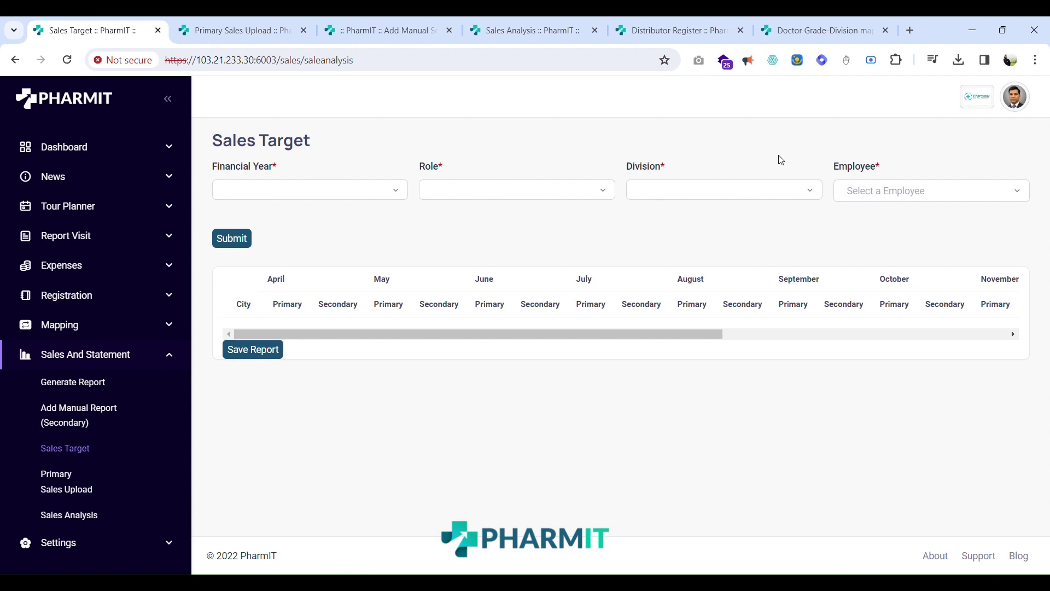
Load the sales target table for financial year 2024-04 to 2025-03, role BUSINESS EXECUTIVE, division SERWELL and the employee concerned.
click(339, 198)
click(321, 251)
click(521, 190)
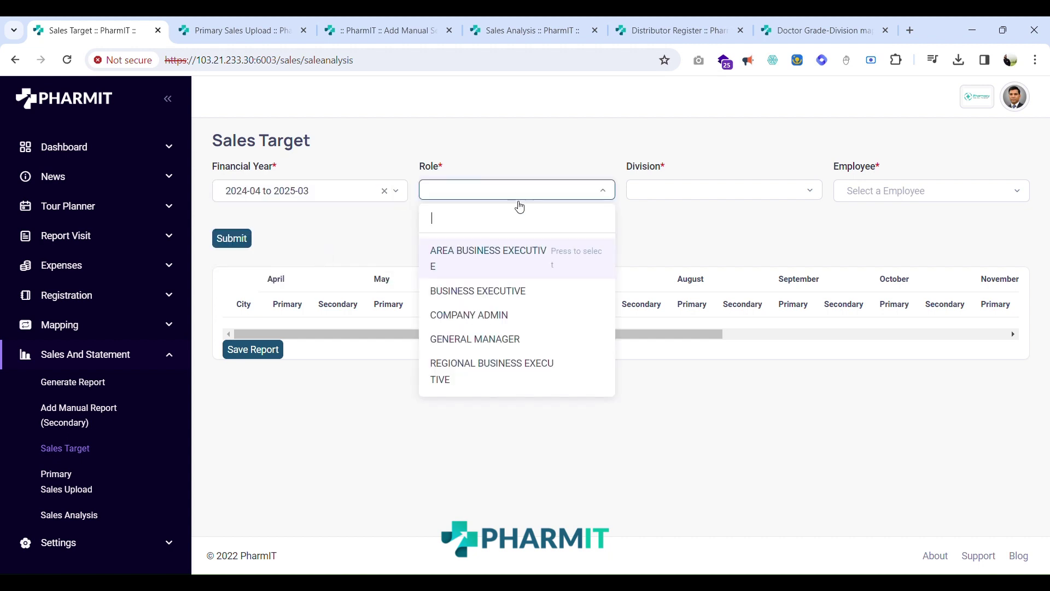
click(520, 298)
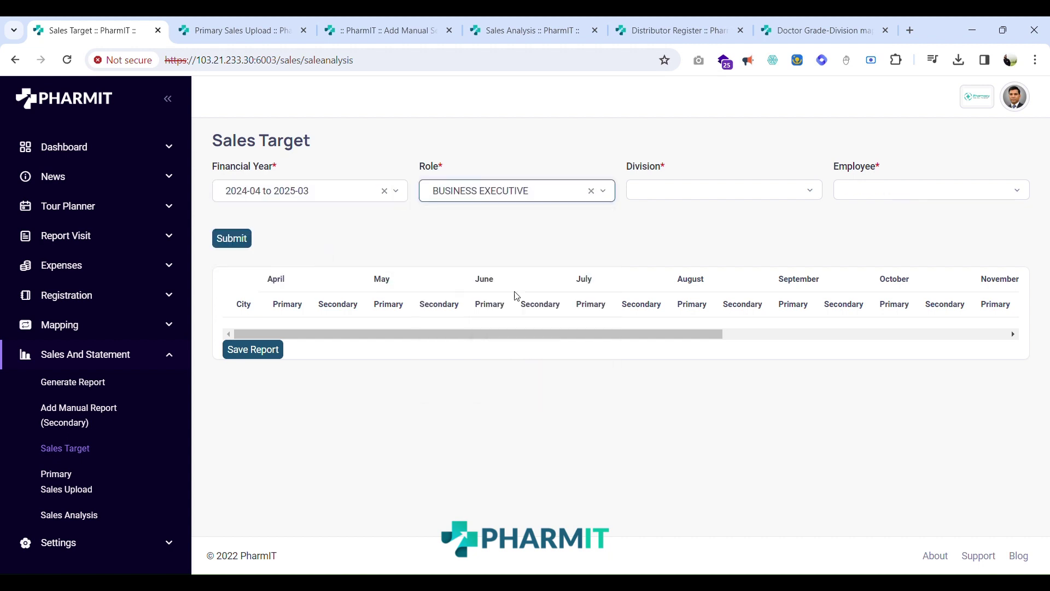
click(662, 192)
click(694, 272)
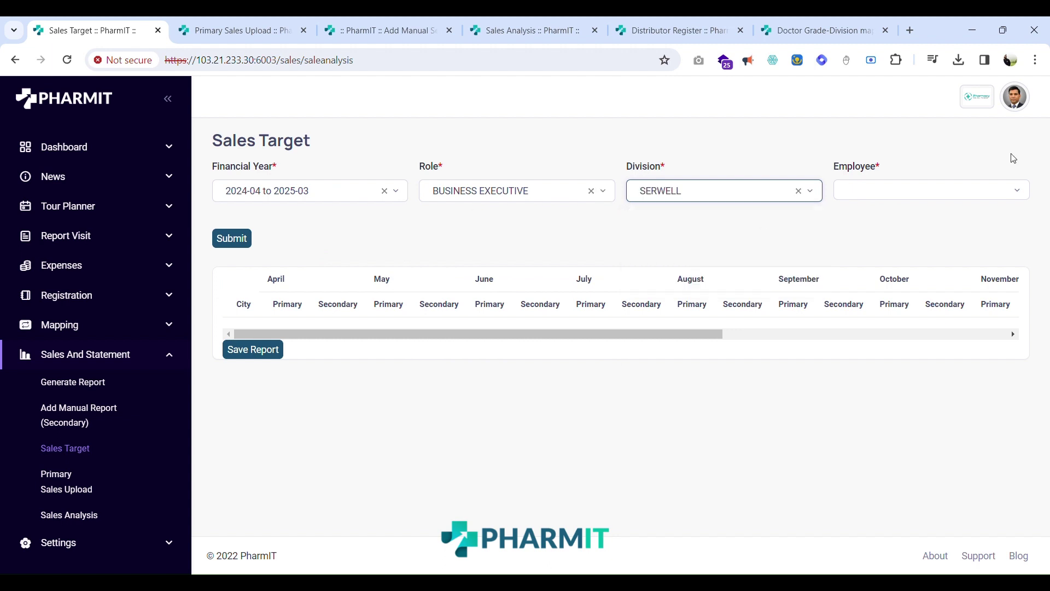
click(900, 196)
click(901, 252)
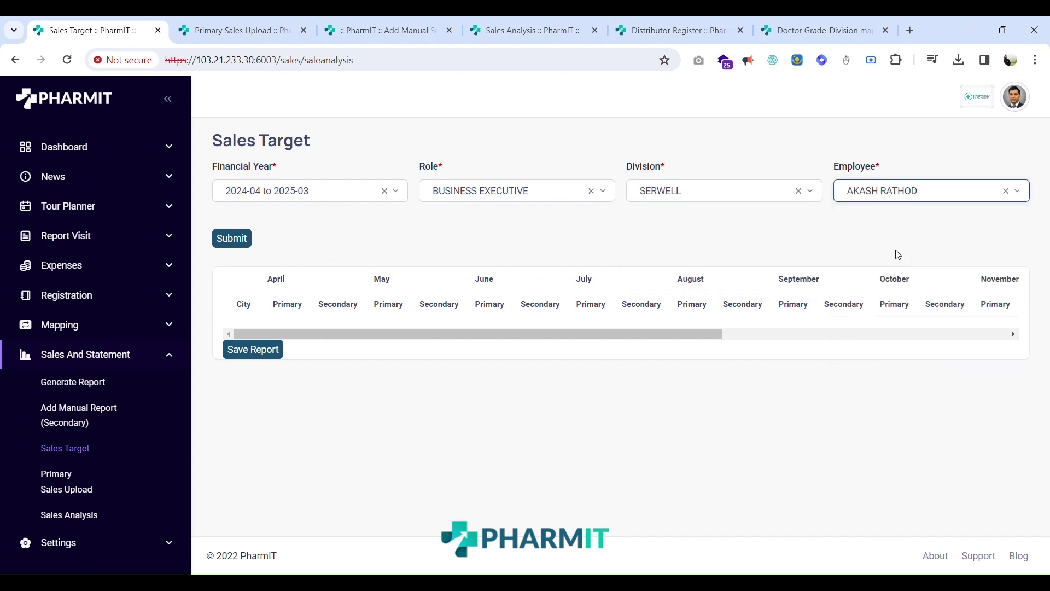
click(245, 244)
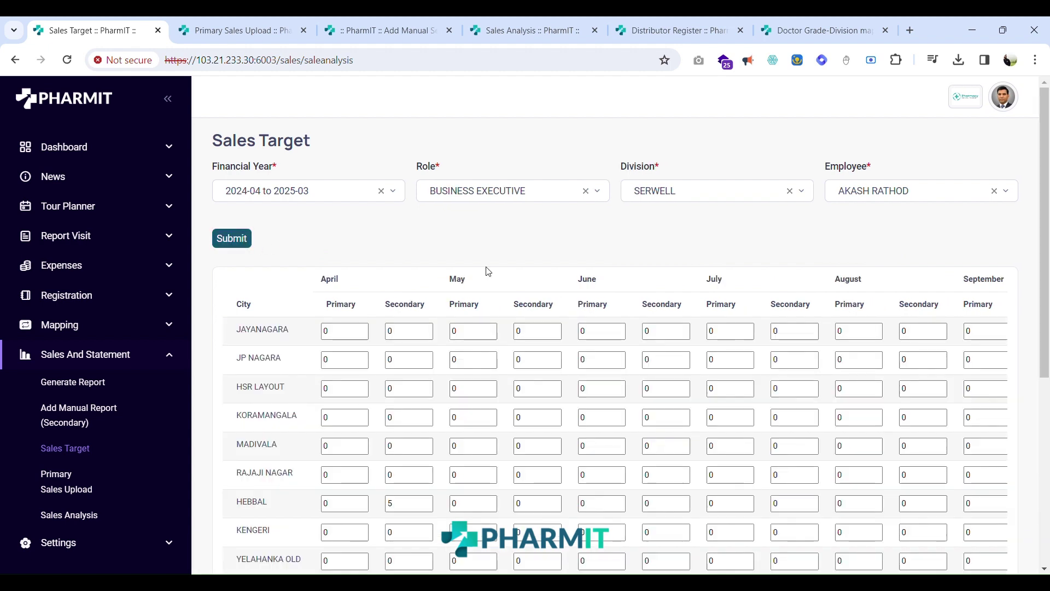
Examine the target table's city rows and its primary and secondary columns for every month from April to March.
double_click(284, 329)
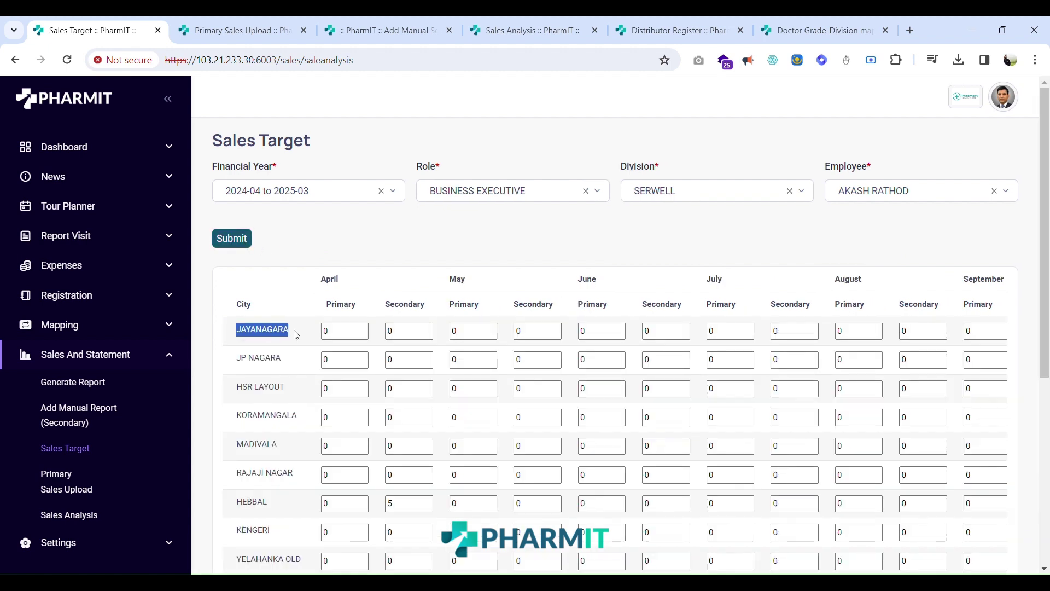
drag(284, 329, 236, 393)
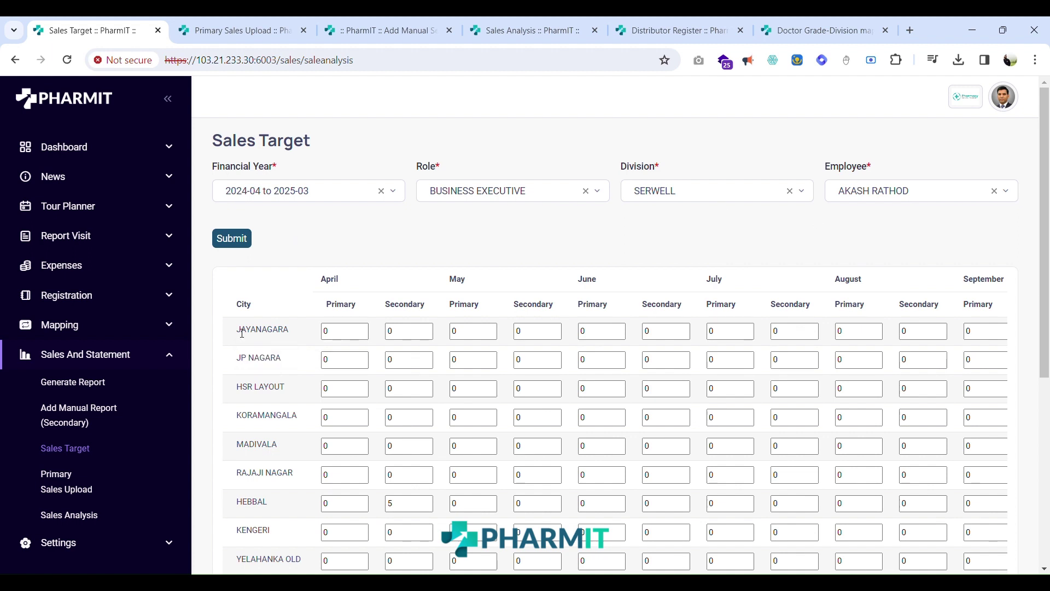
drag(237, 329, 291, 330)
click(282, 393)
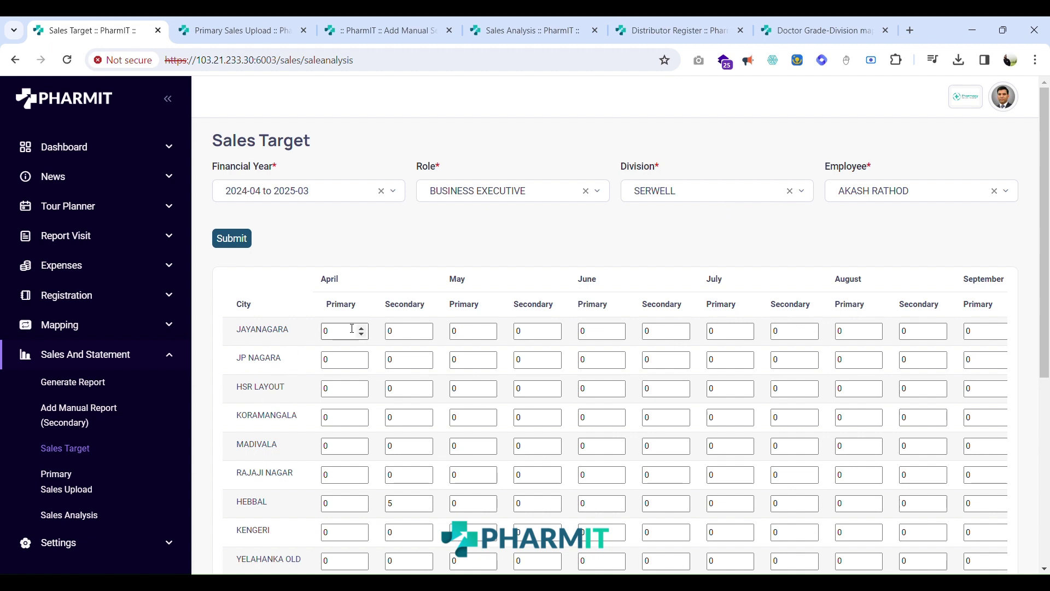
scroll(653, 314, right, 10)
scroll(653, 313, left, 10)
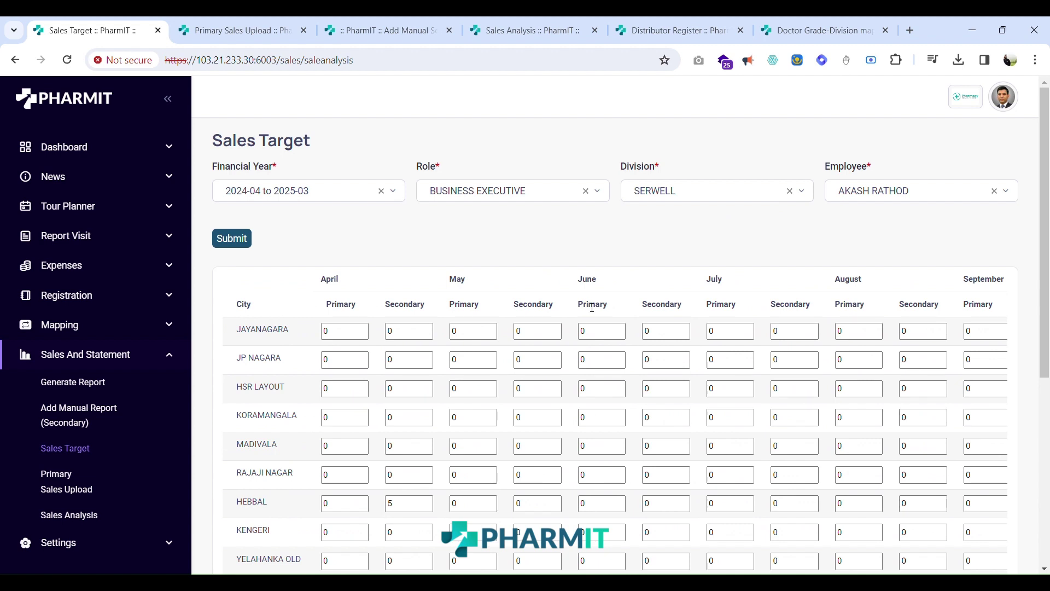
scroll(592, 308, right, 10)
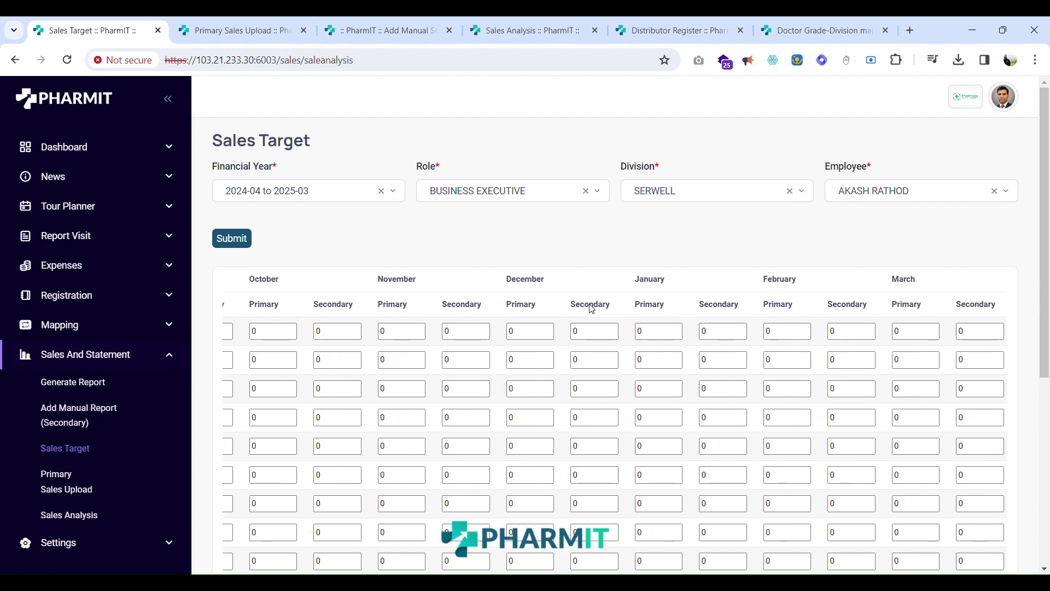
scroll(591, 305, left, 7)
scroll(591, 301, left, 5)
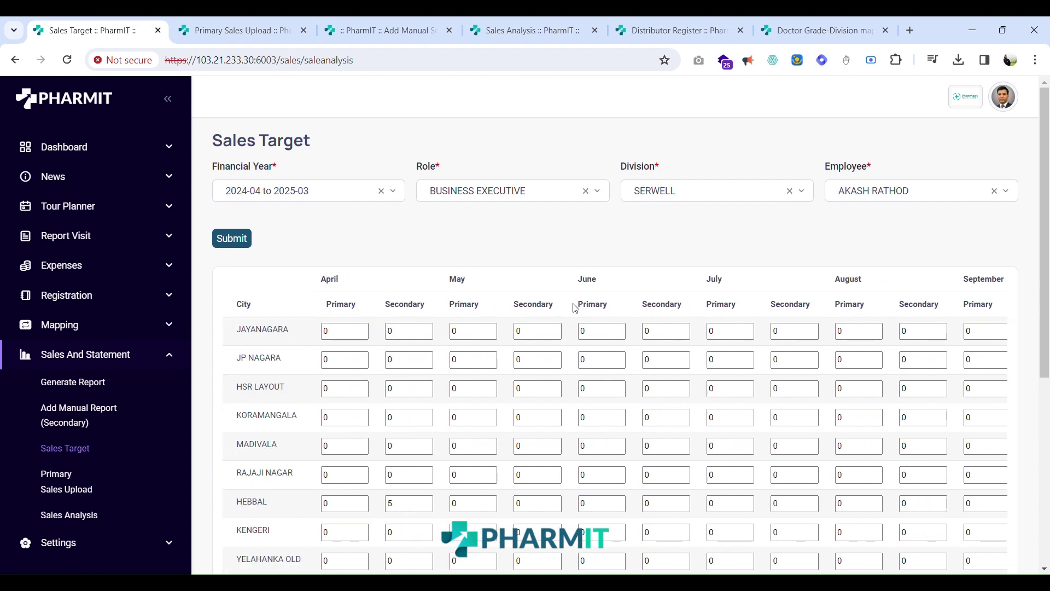
Set JAYANAGARA's April and May targets to 15000 primary and 20000 secondary for each month.
click(344, 339)
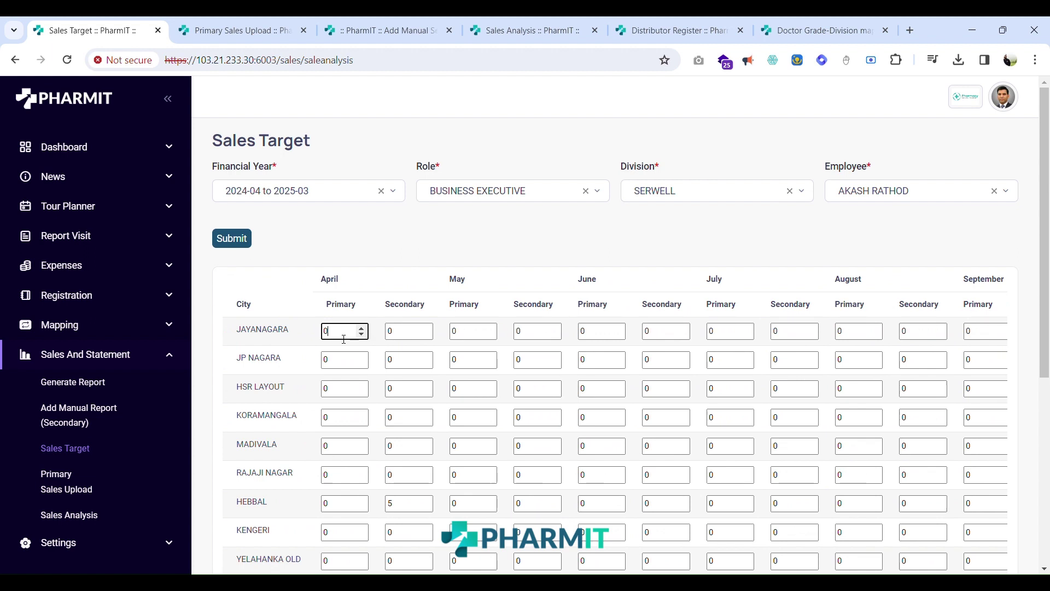
text(15000)
key(Tab)
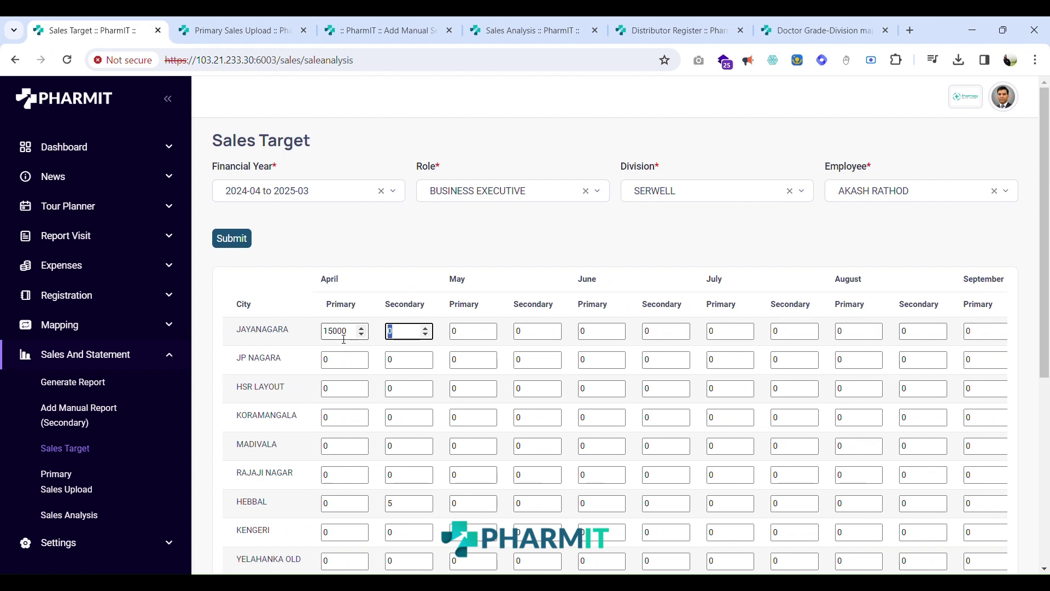
text(20000)
key(Tab)
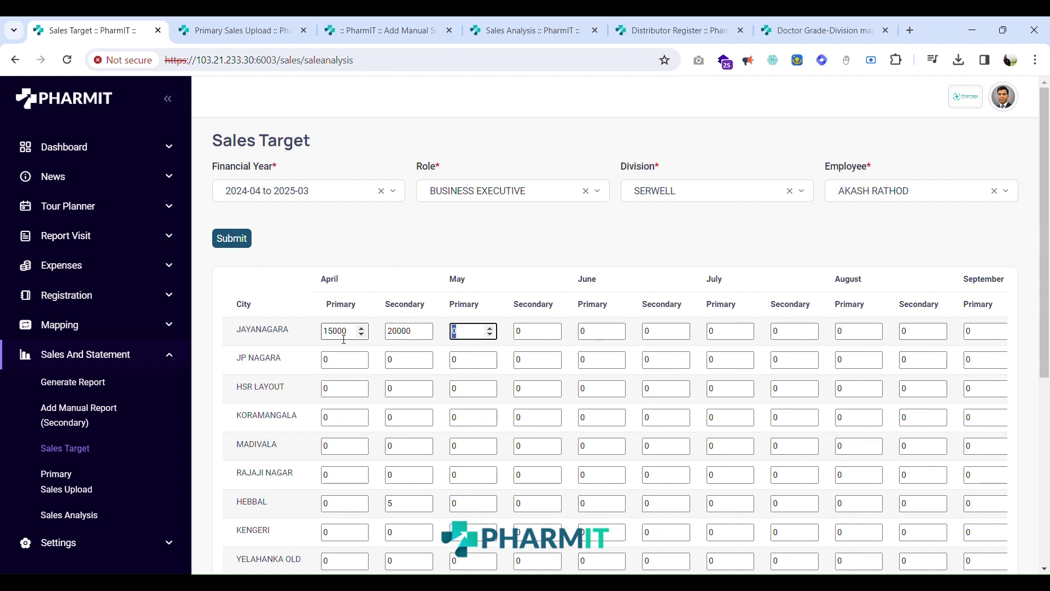
text(15000)
key(Tab)
text(200)
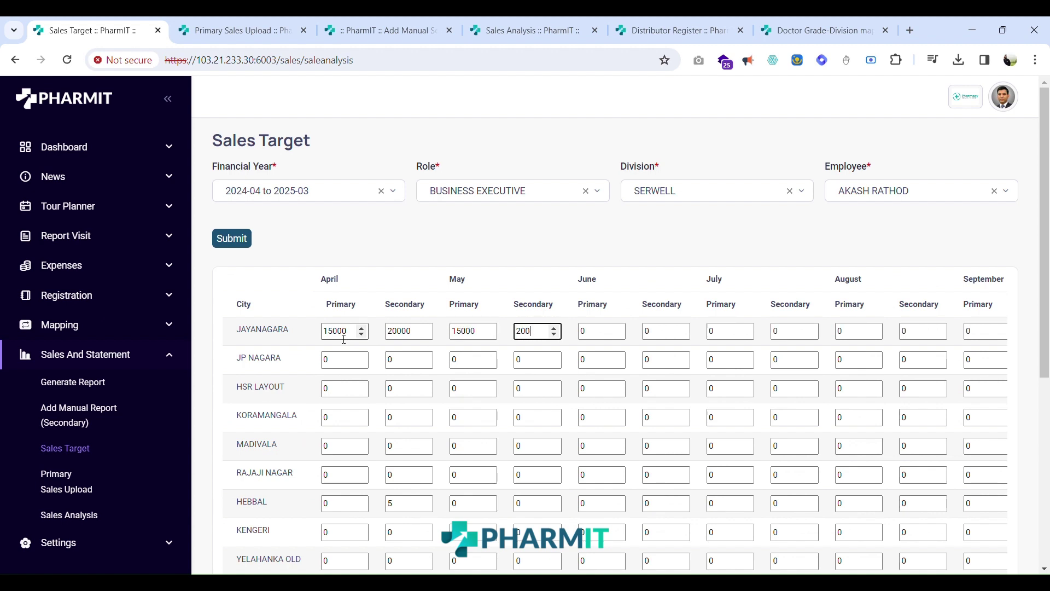
text(00)
Set JP NAGARA's April and May targets to 30000 primary and 45000 secondary for each month.
click(339, 360)
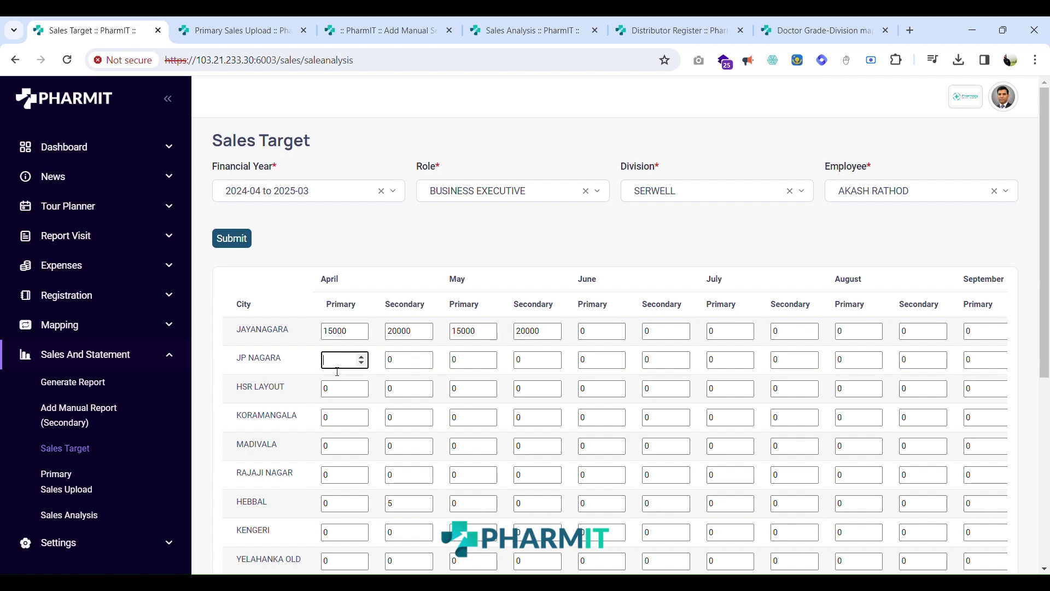
text(30000)
key(Tab)
text(45000)
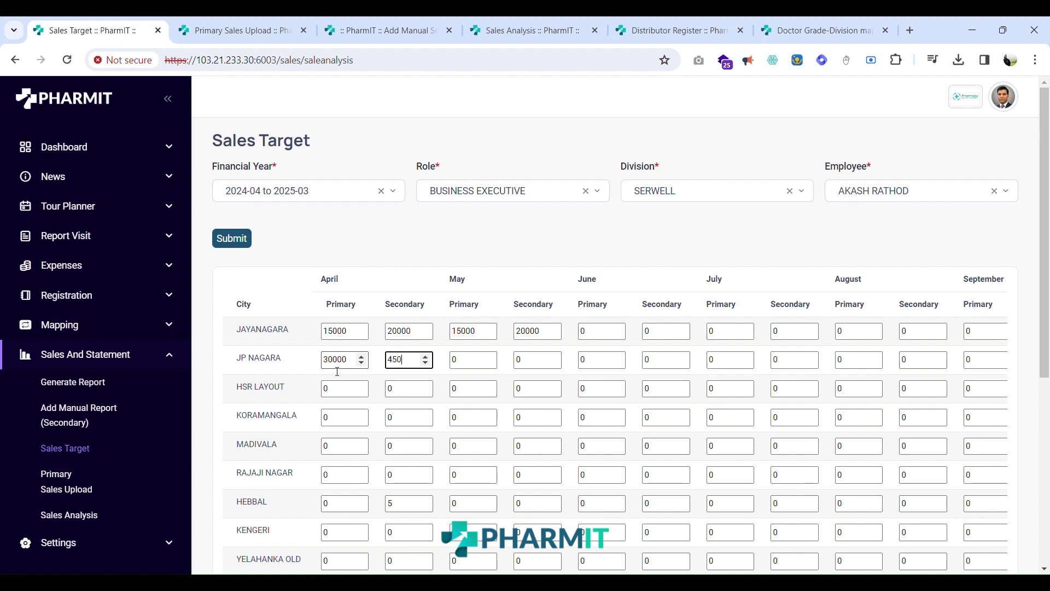
key(Tab)
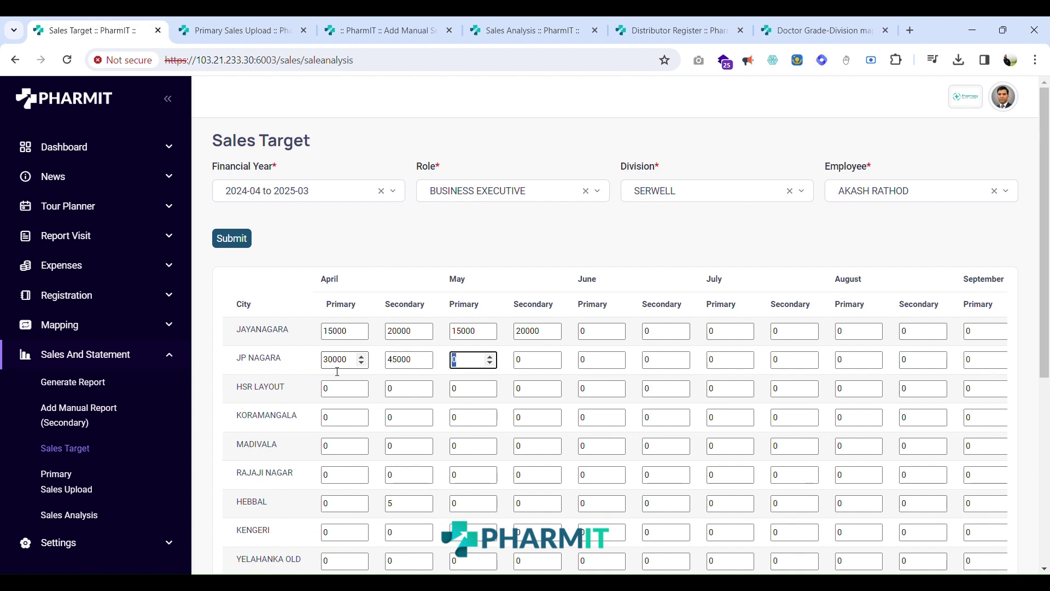
text(30000)
key(Tab)
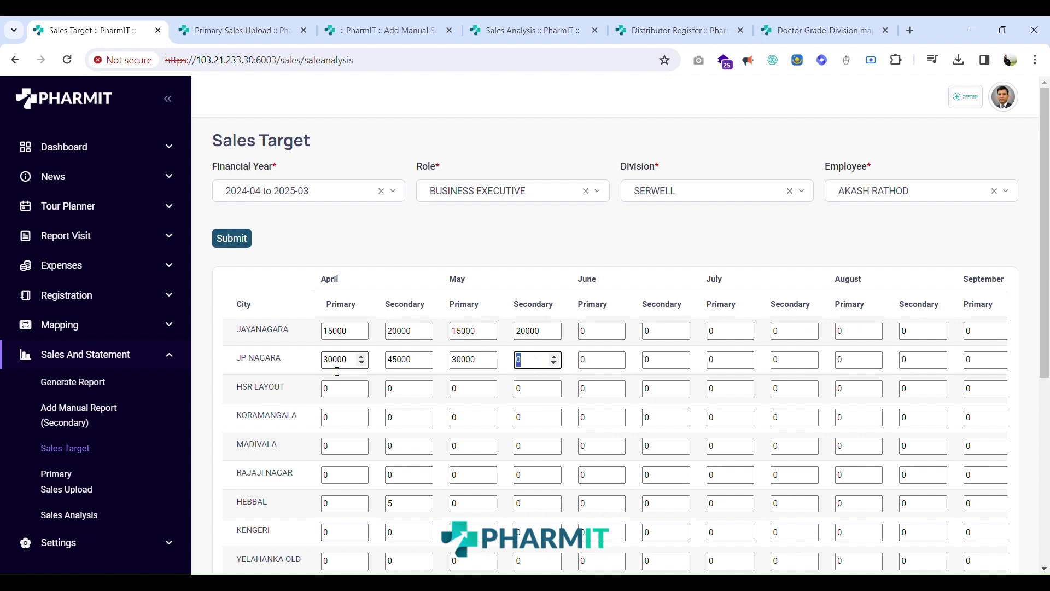
text(45000)
Save the sales target report with the entered city targets.
scroll(613, 256, down, 1)
scroll(612, 256, down, 5)
scroll(547, 364, up, 4)
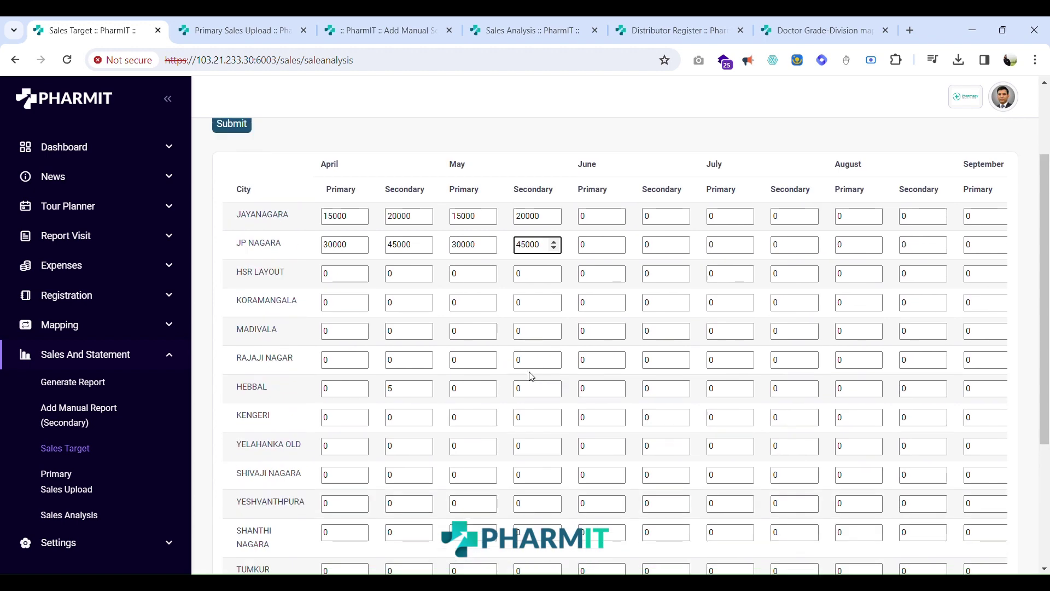
scroll(373, 250, down, 4)
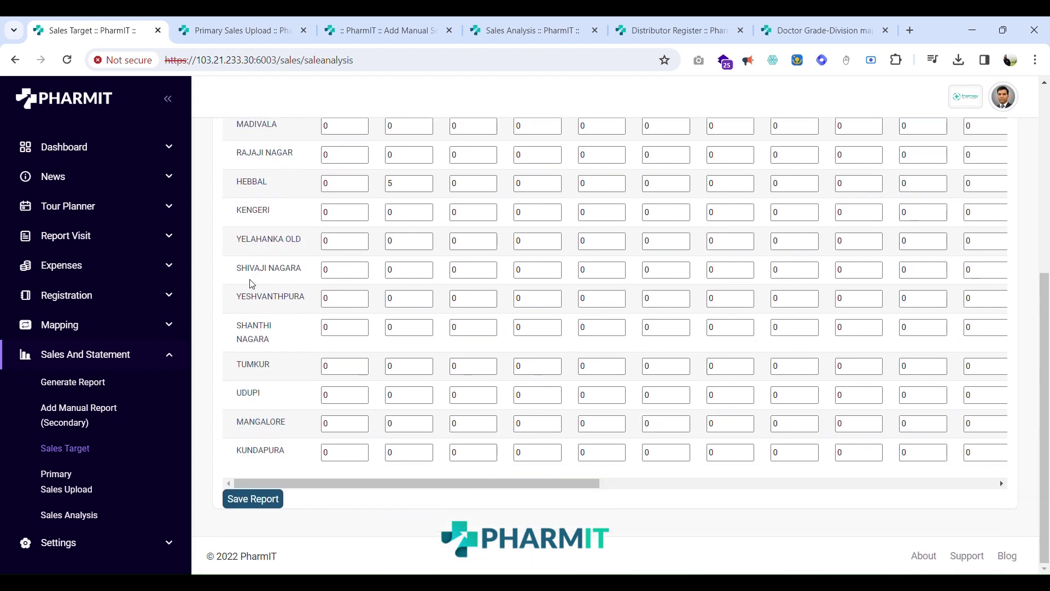
click(276, 501)
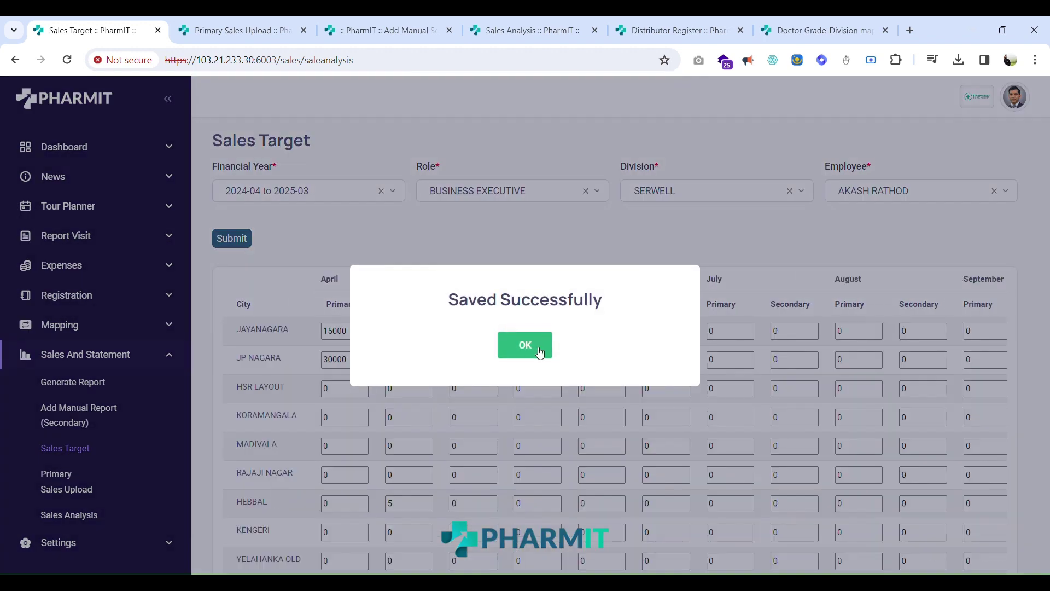
click(524, 350)
scroll(524, 353, down, 5)
scroll(401, 333, up, 5)
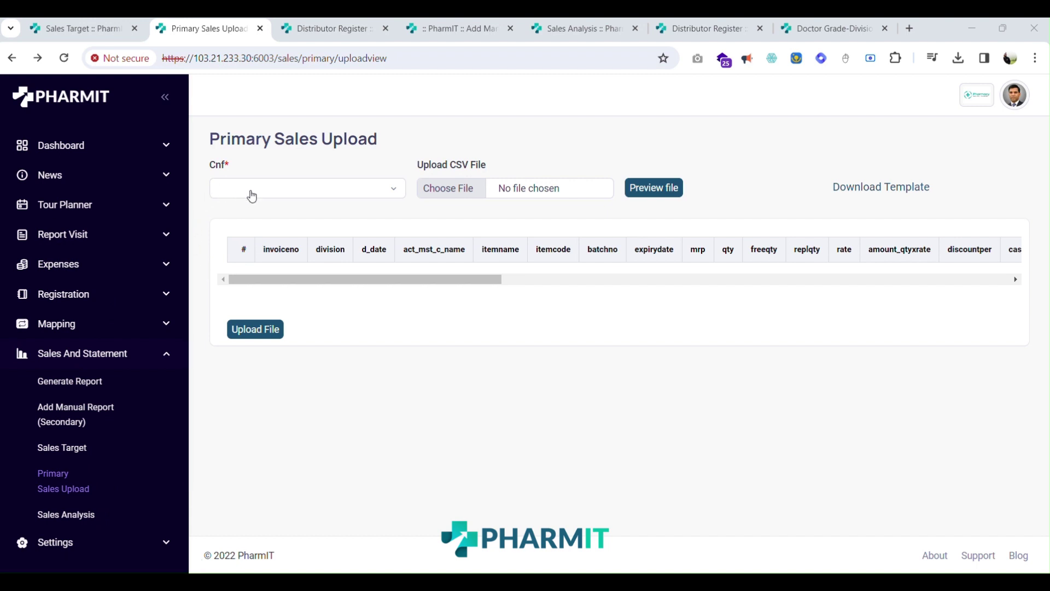
Set the Cnf to SUMUKHA ASSOCIATES for the primary sales upload.
click(252, 196)
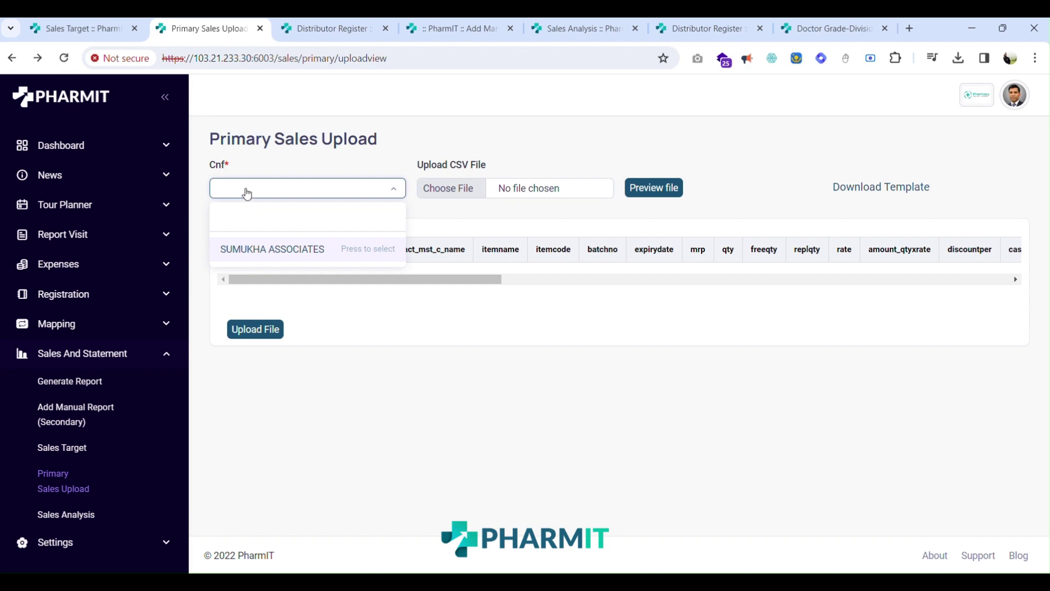
click(307, 253)
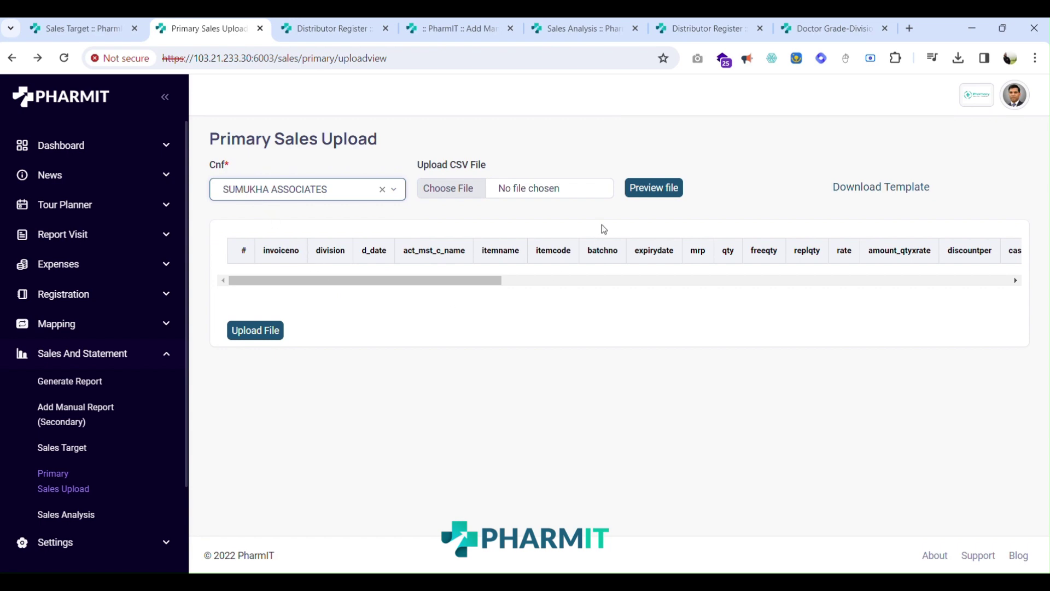
click(467, 188)
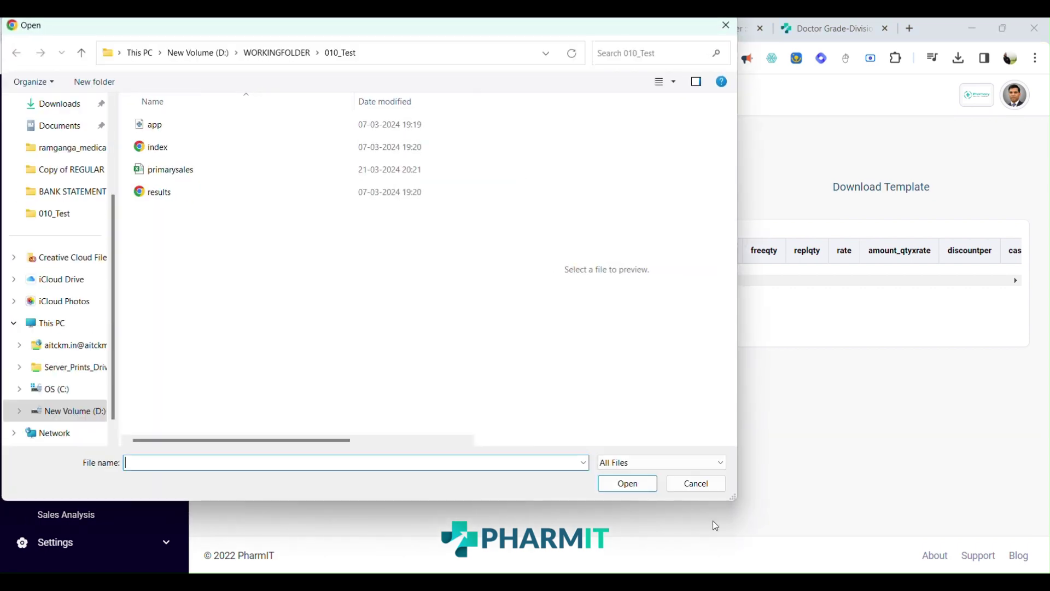
click(687, 477)
drag(826, 186, 941, 187)
click(776, 187)
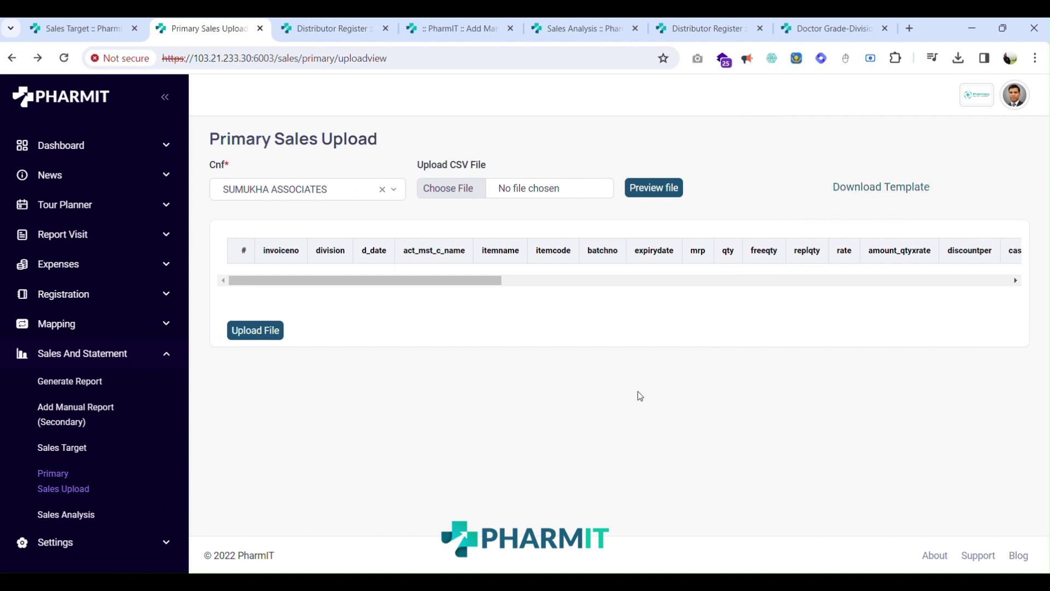
Choose primarysales.CSV from the 010_Test folder as the upload file and preview its sales rows.
click(447, 196)
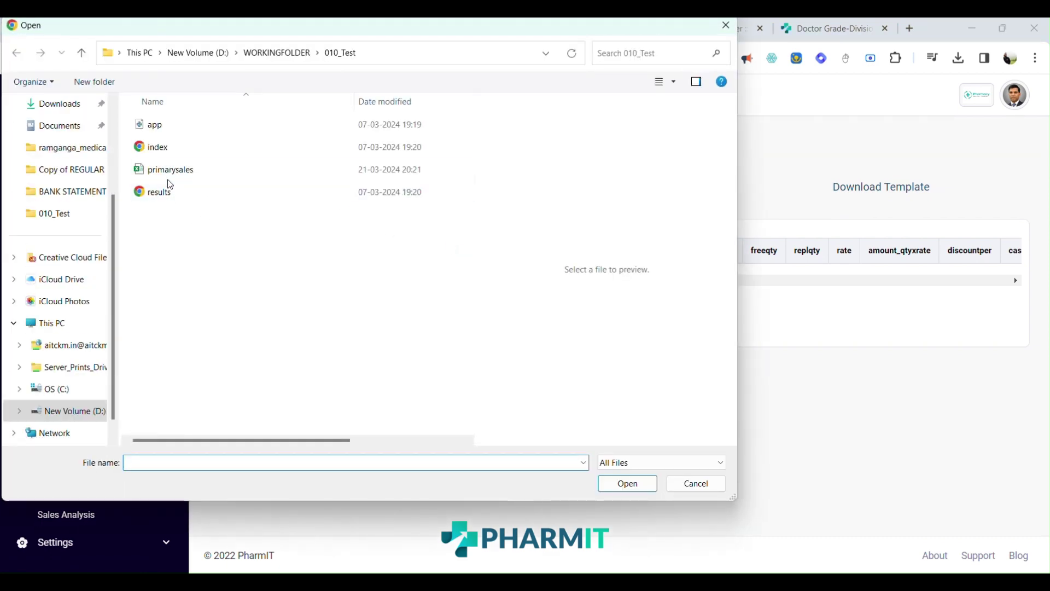
click(173, 174)
click(628, 483)
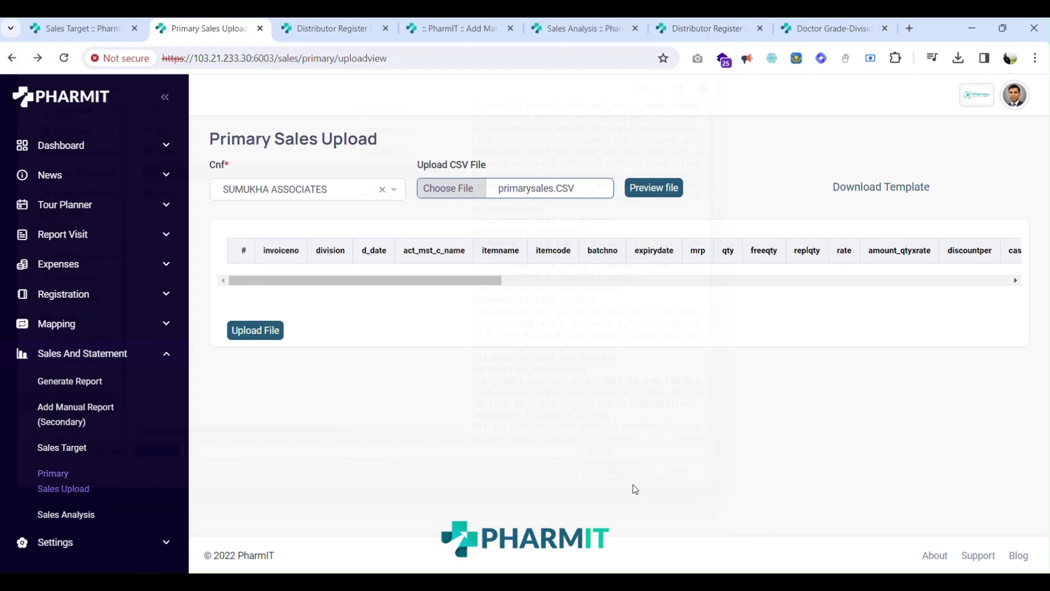
click(651, 191)
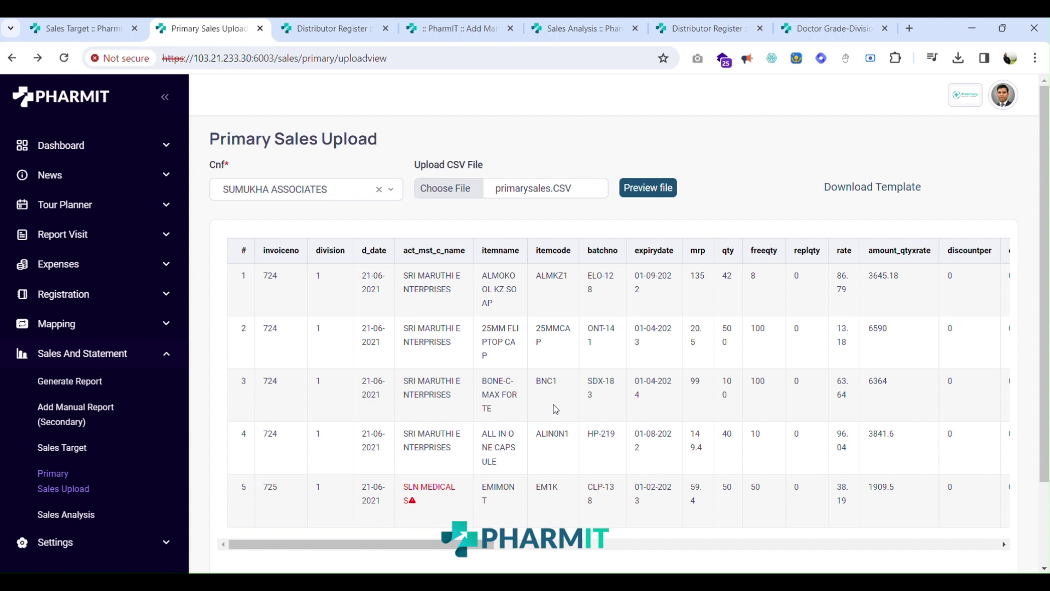
mouse_move(426, 510)
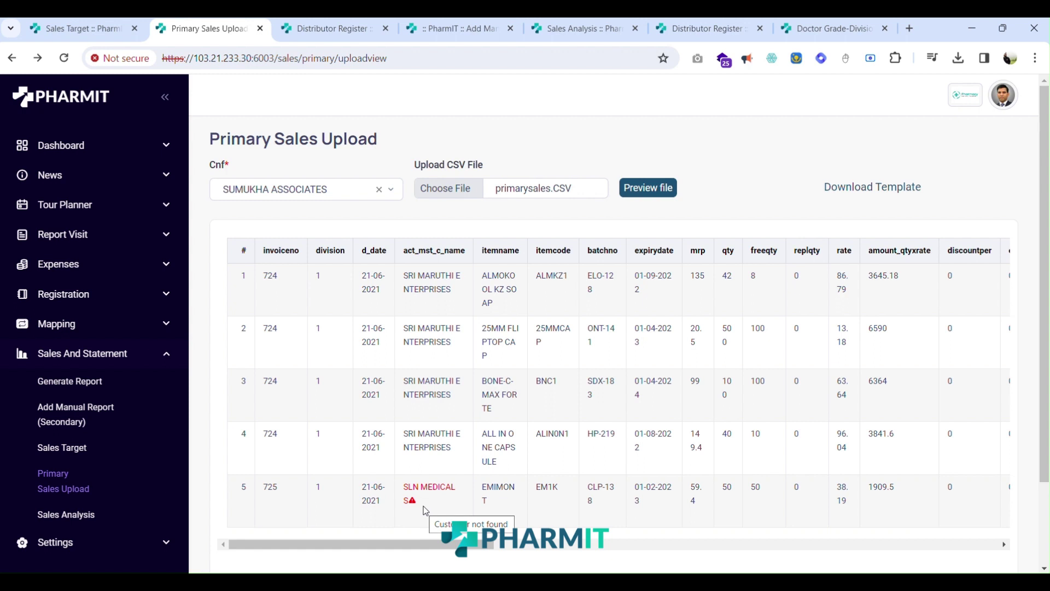
Open the list of registered distributors in a separate tab and look for SLN MEDICALS from the flagged sales row.
drag(405, 489, 424, 507)
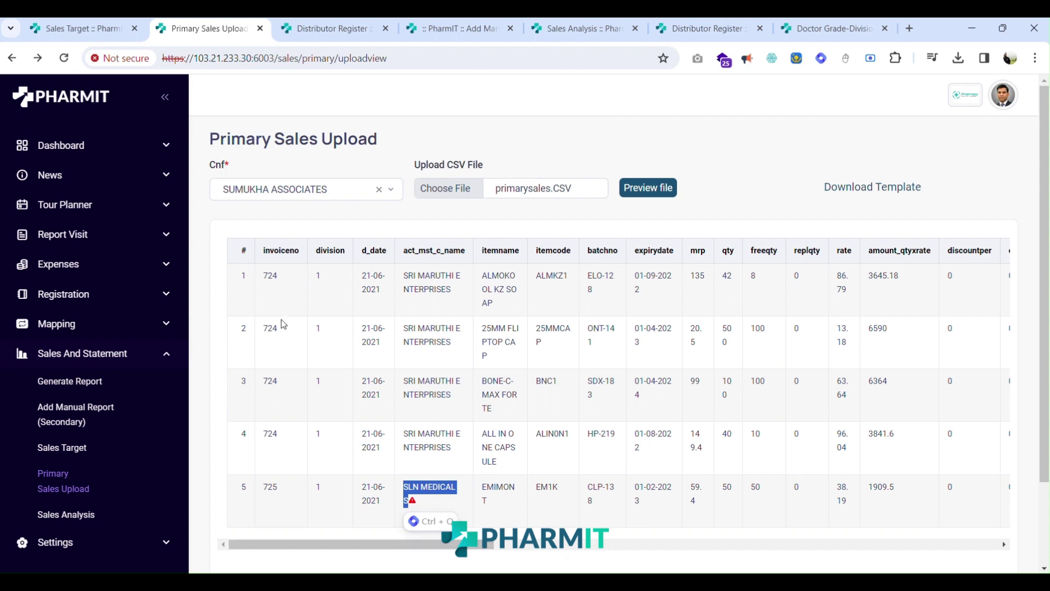
click(84, 298)
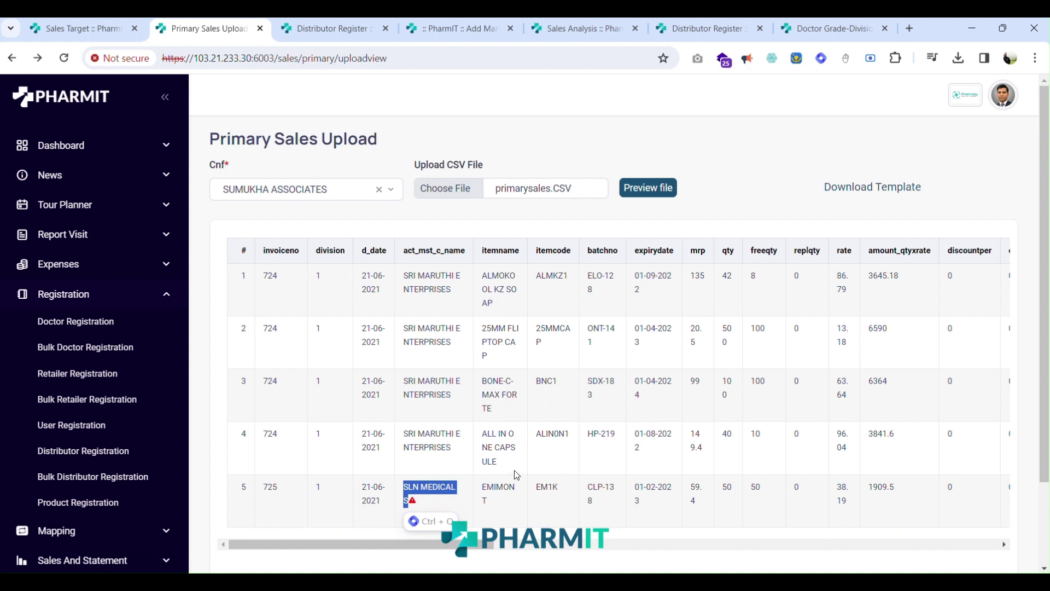
double_click(548, 488)
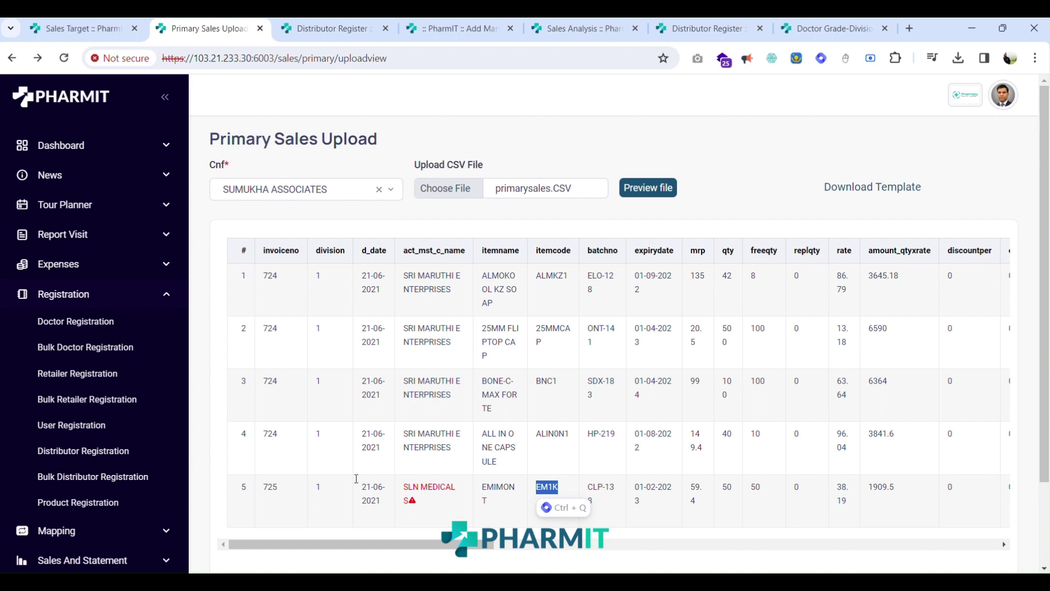
ctrl+click(108, 459)
click(388, 30)
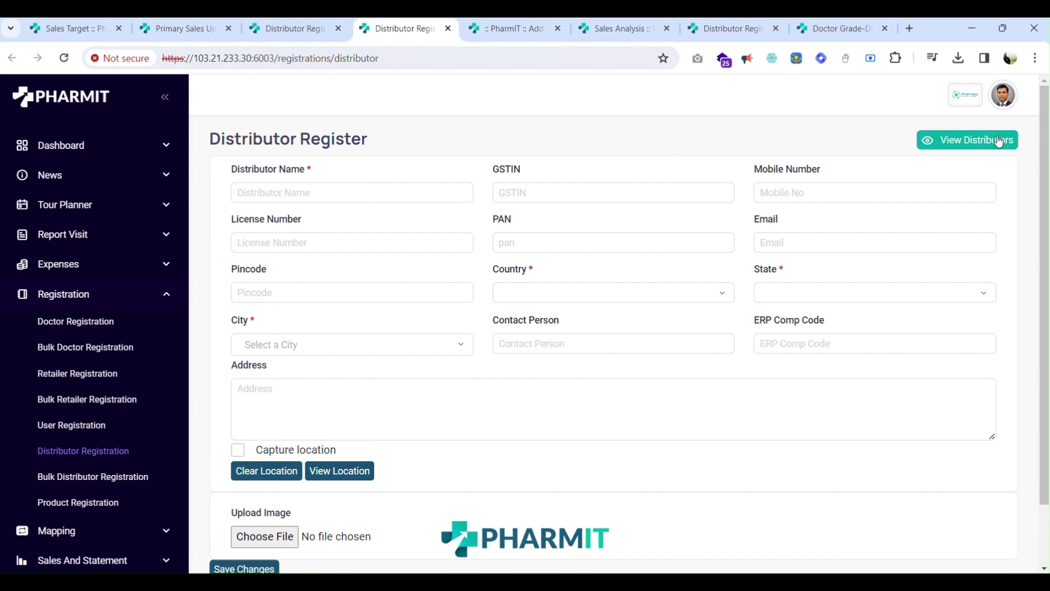
click(966, 145)
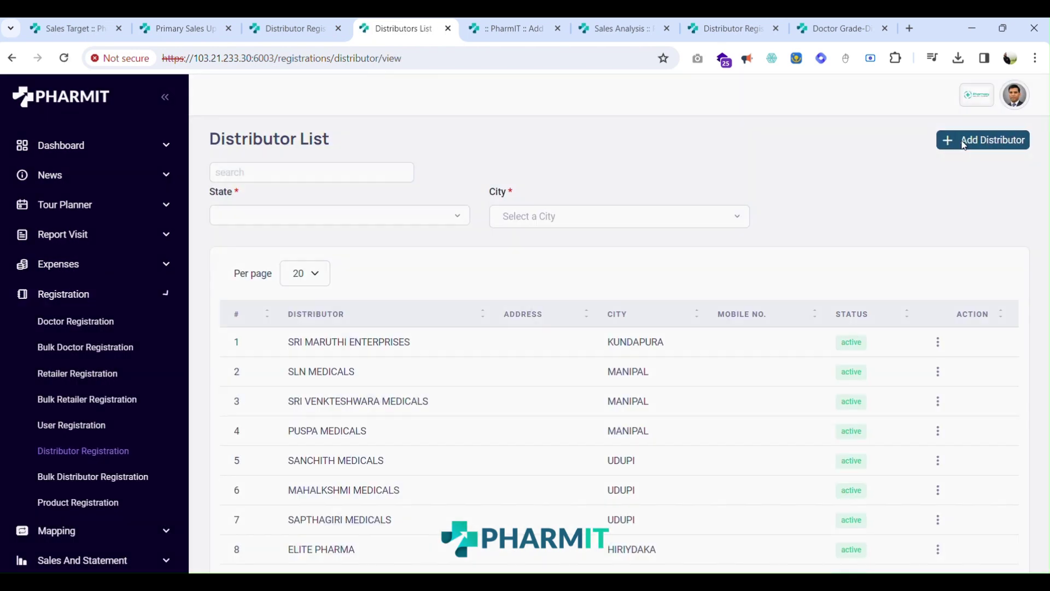
scroll(619, 397, down, 8)
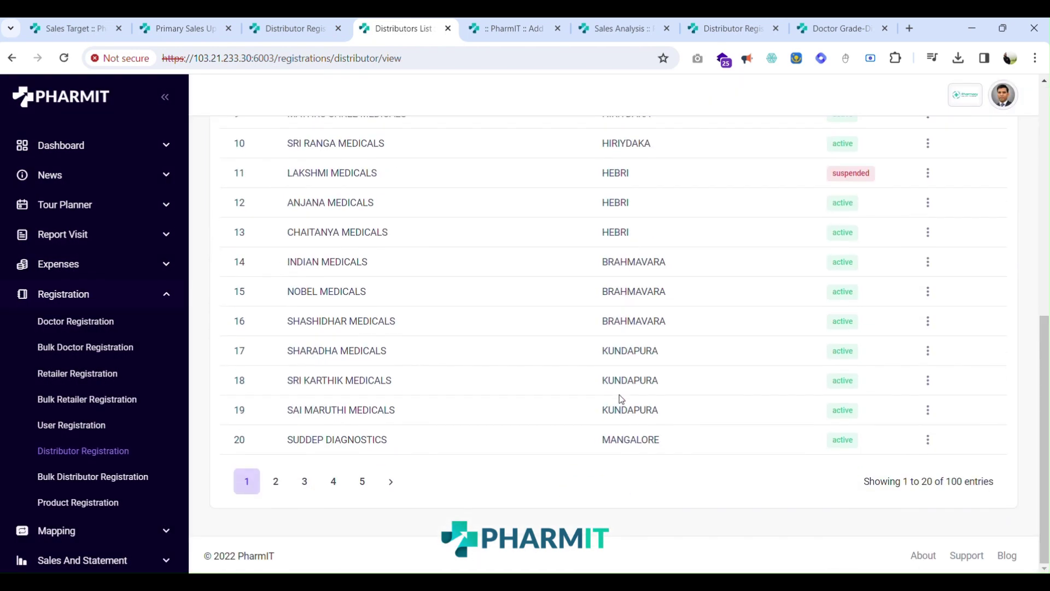
scroll(619, 395, up, 7)
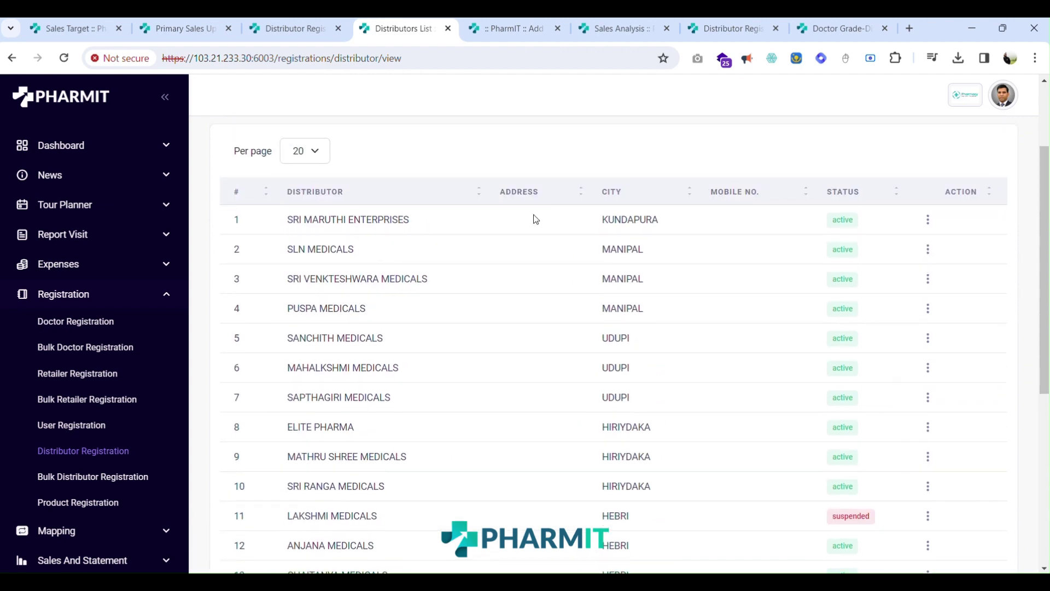
Close the duplicate distributor registration tab and open the SLN MEDICALS distributor record to check its ERP Comp Code.
middle_click(284, 31)
click(176, 31)
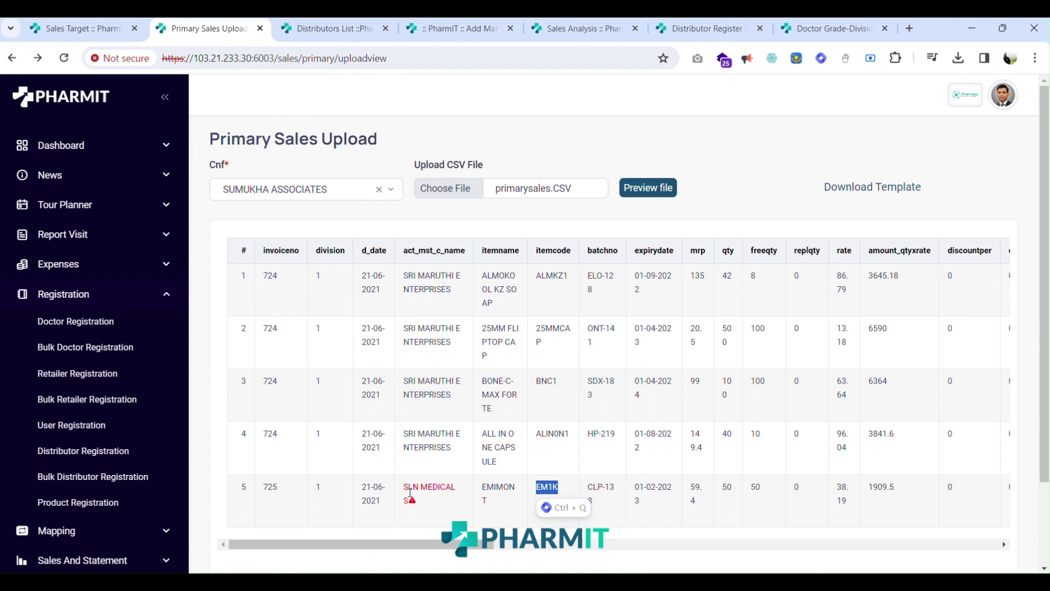
click(328, 29)
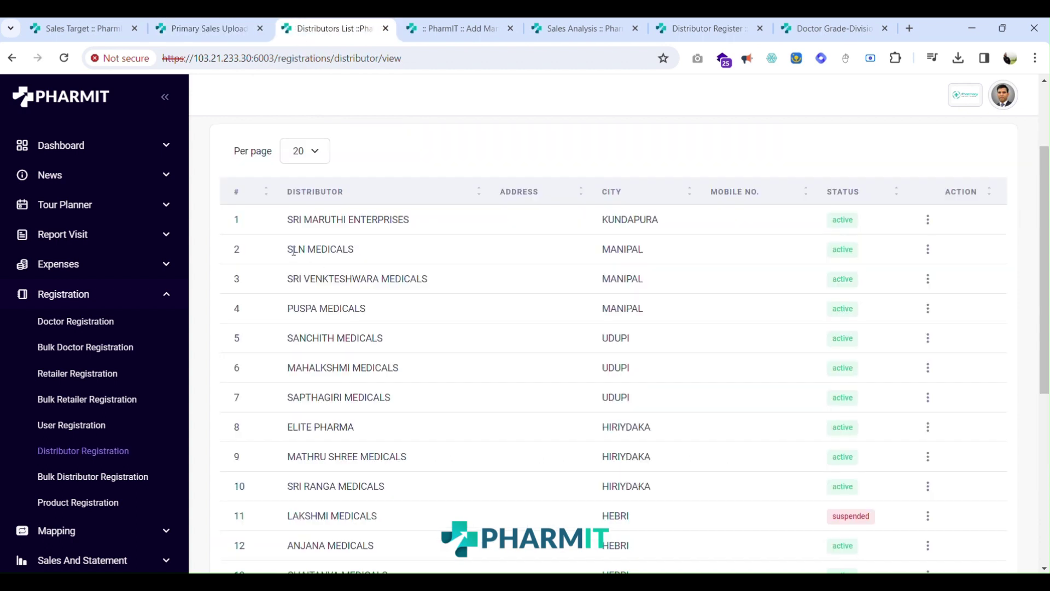
drag(287, 250, 376, 251)
click(923, 252)
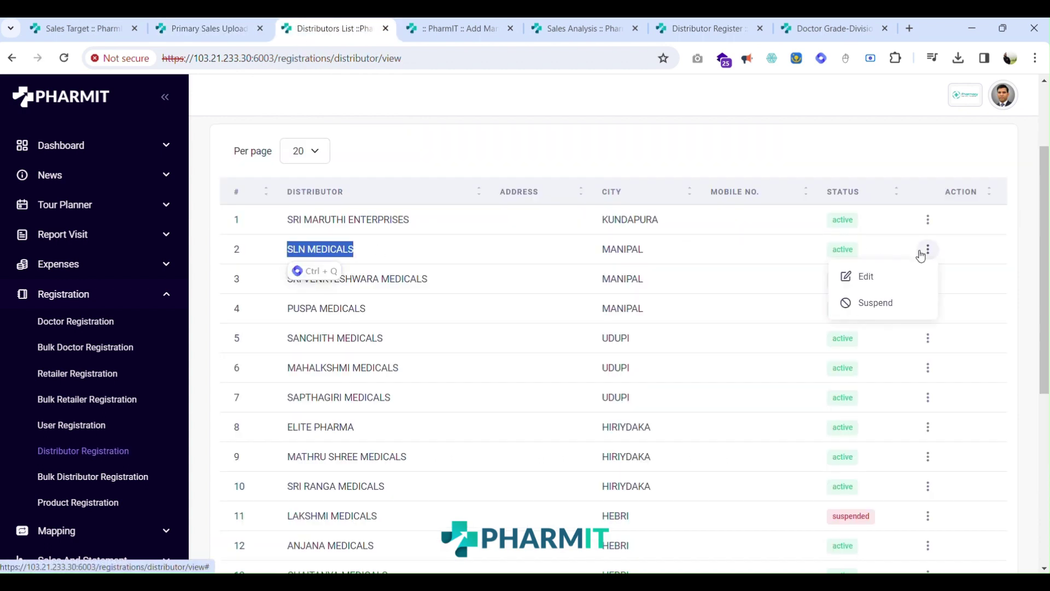
click(866, 277)
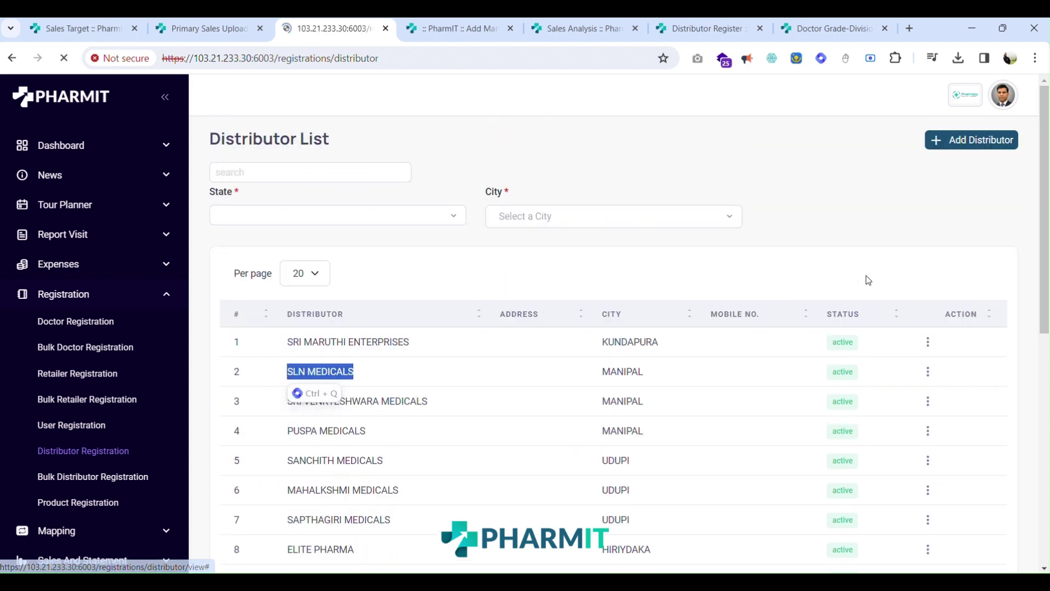
drag(837, 348, 839, 327)
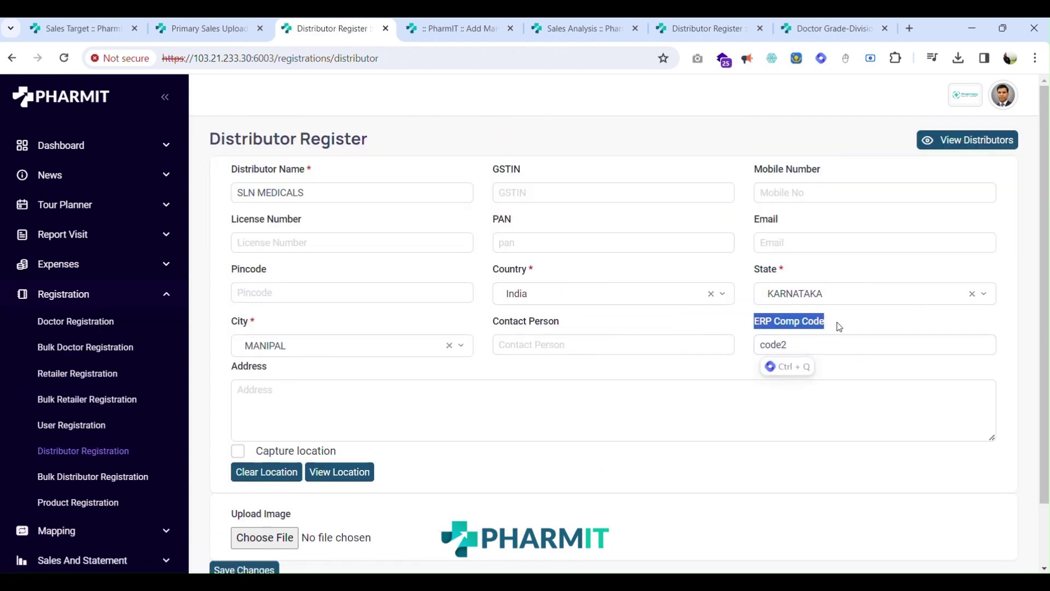
click(859, 327)
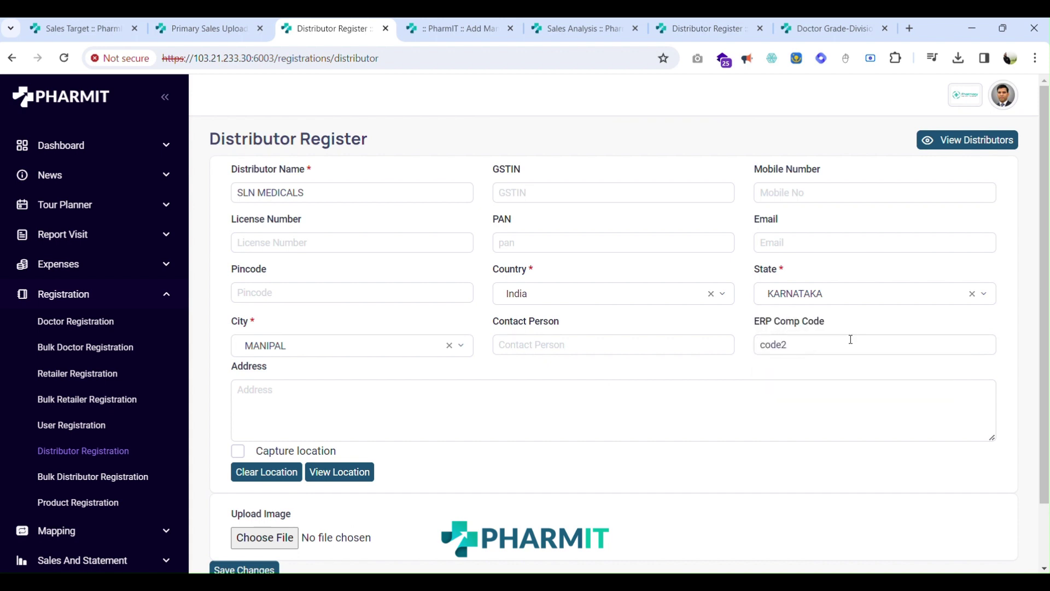
drag(811, 344, 728, 342)
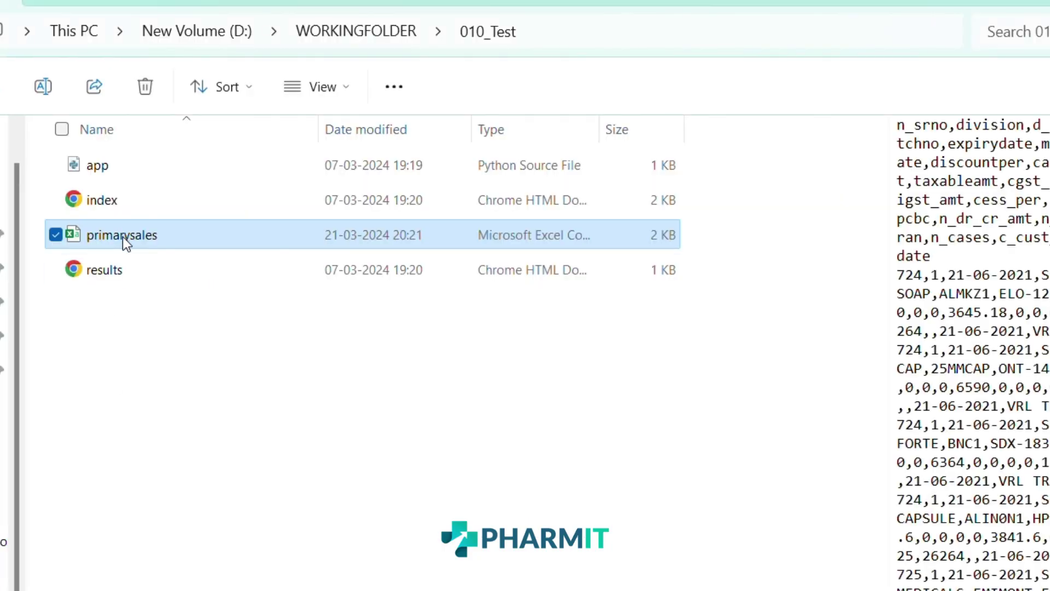
Open the primarysales file in Excel, set the SLN MEDICALS row's c_cust_code in cell AM6 to code2, and save the file.
double_click(123, 236)
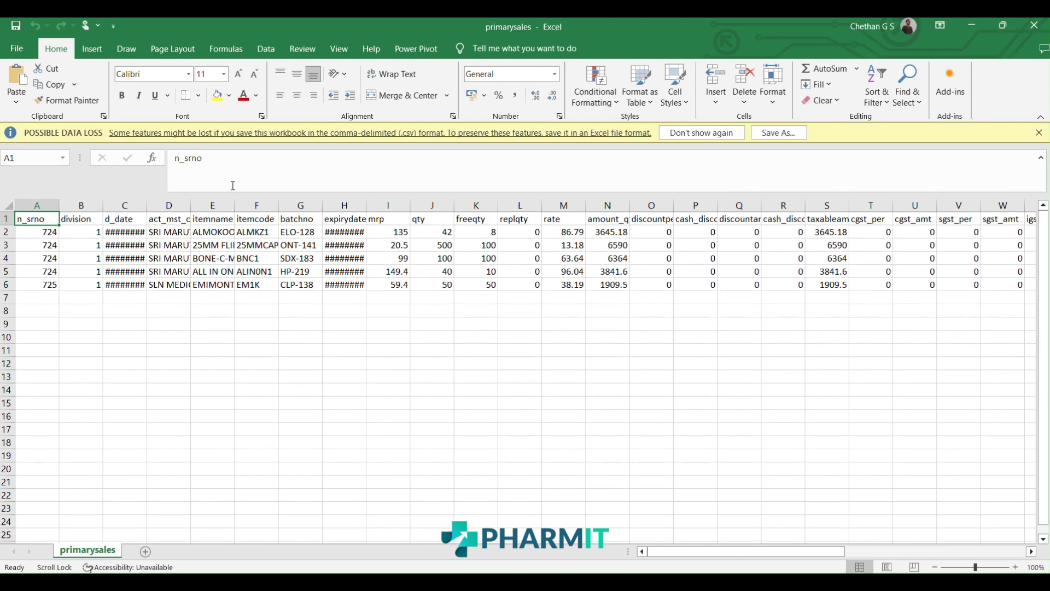
click(7, 284)
click(164, 285)
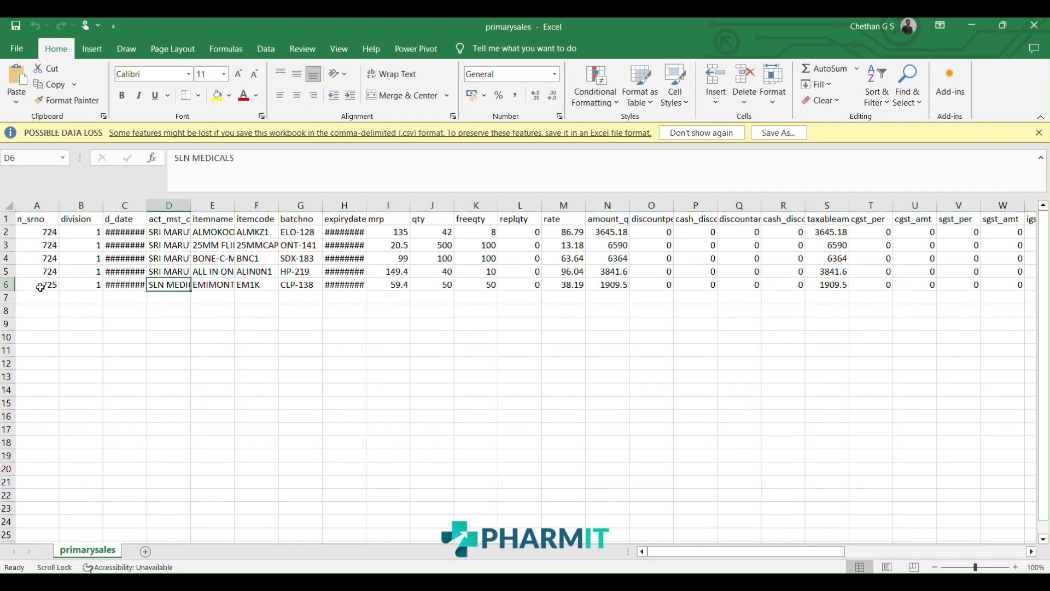
click(7, 285)
drag(703, 553, 882, 549)
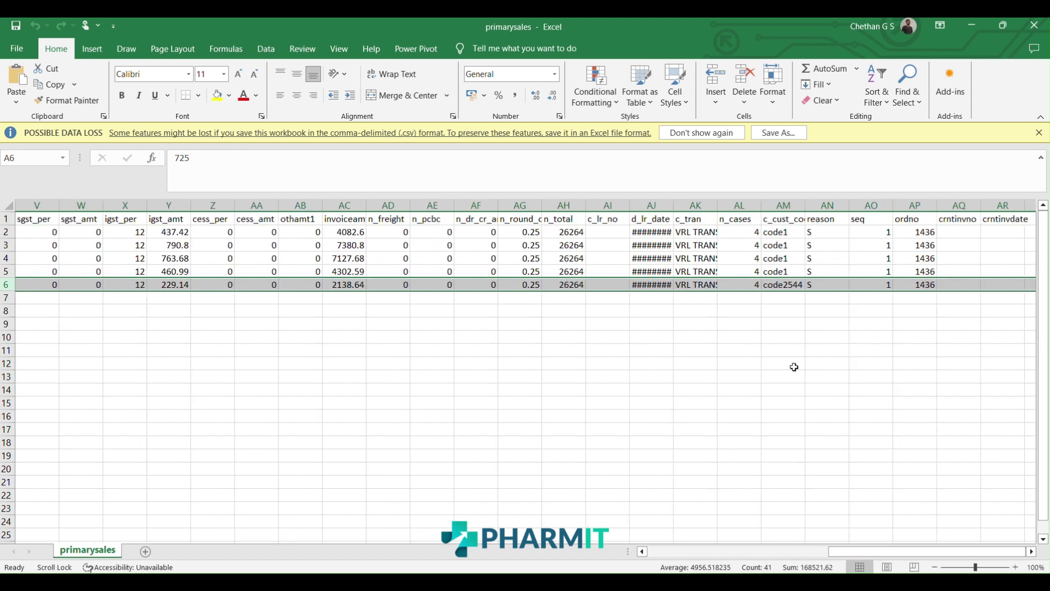
click(784, 285)
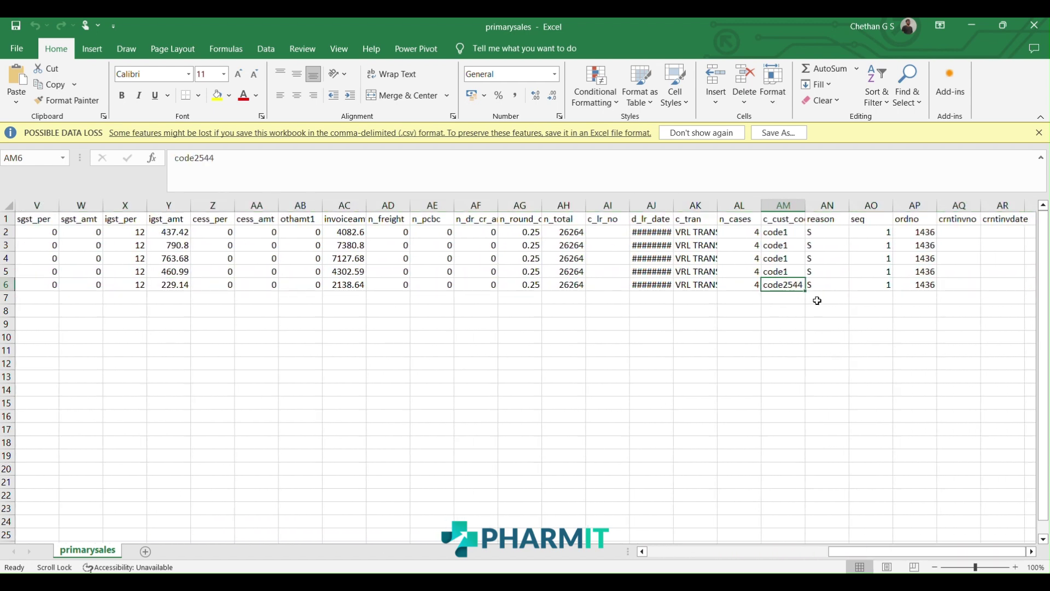
click(273, 158)
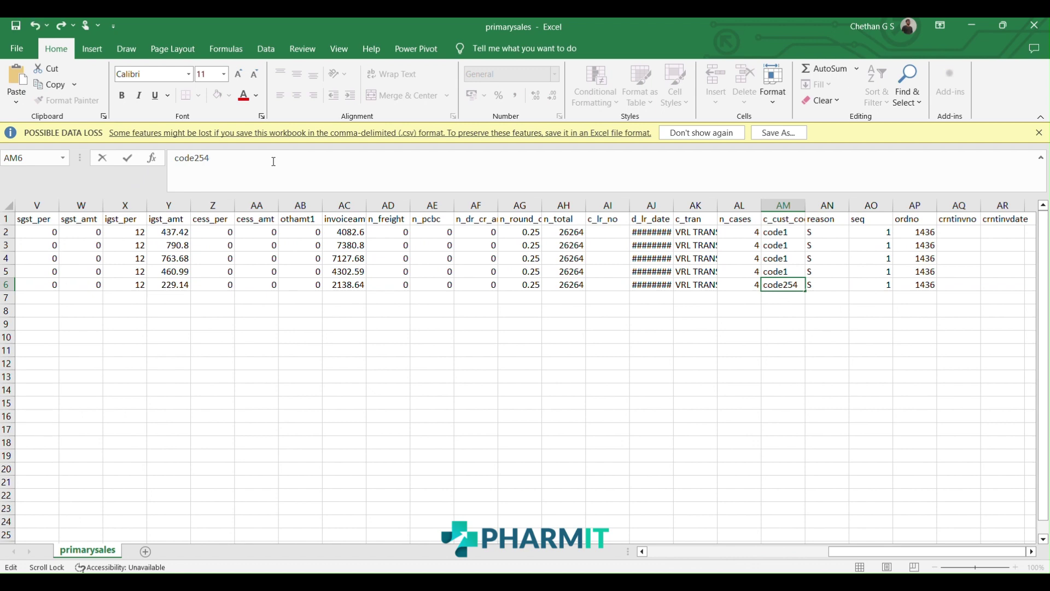
key(Return)
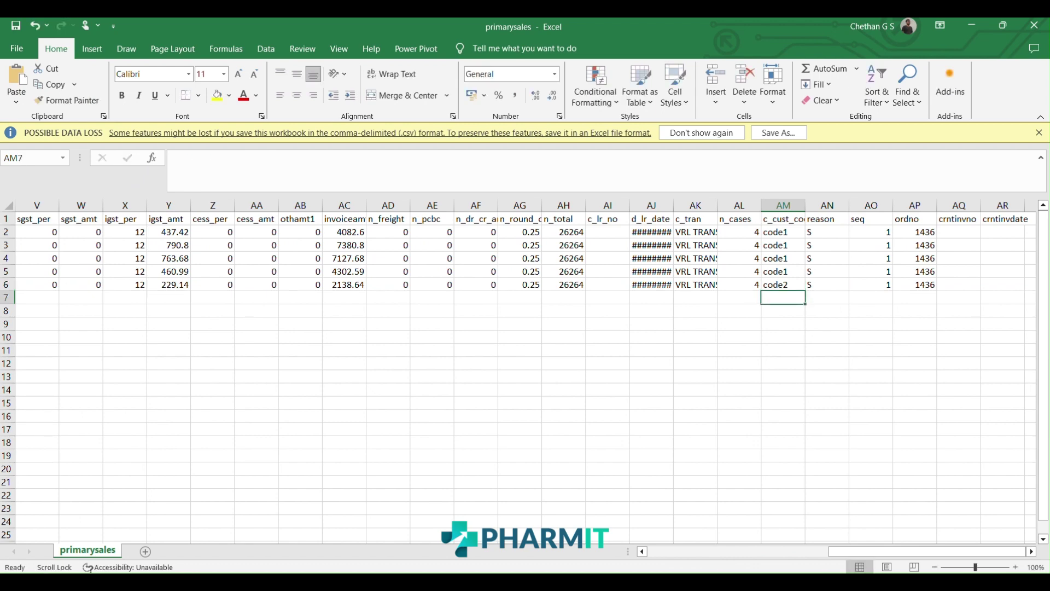
click(1045, 29)
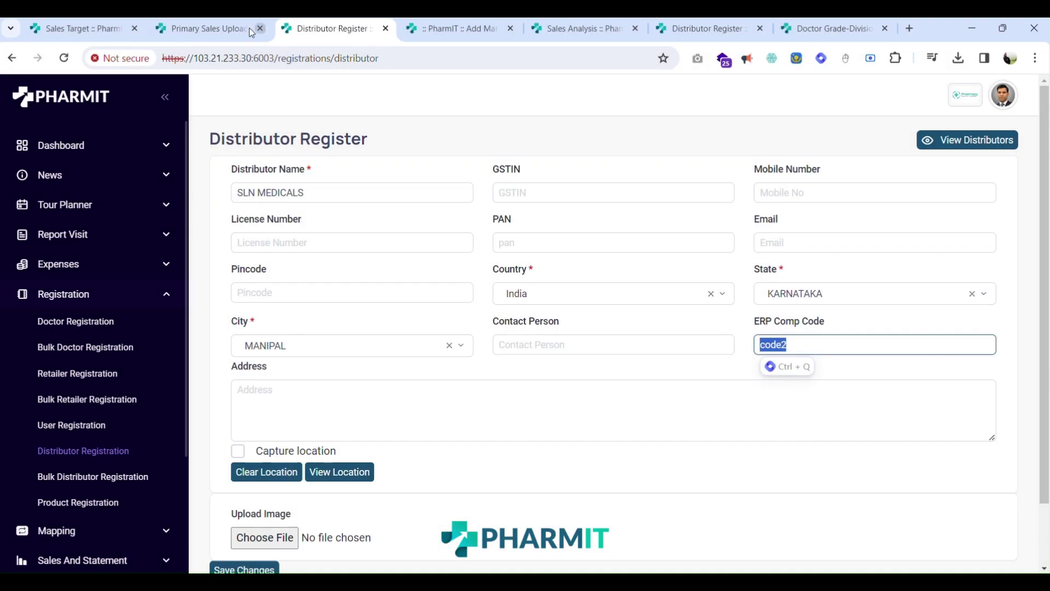
Reselect primarysales.CSV from the 010_Test folder for the primary sales upload and preview it, checking the SLN MEDICALS row.
click(222, 31)
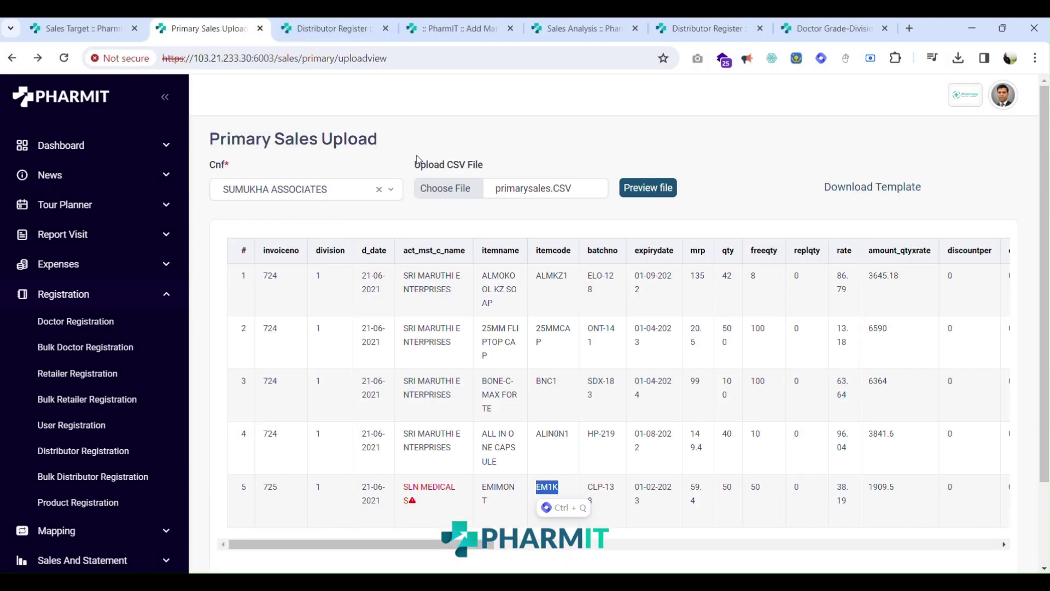
click(445, 188)
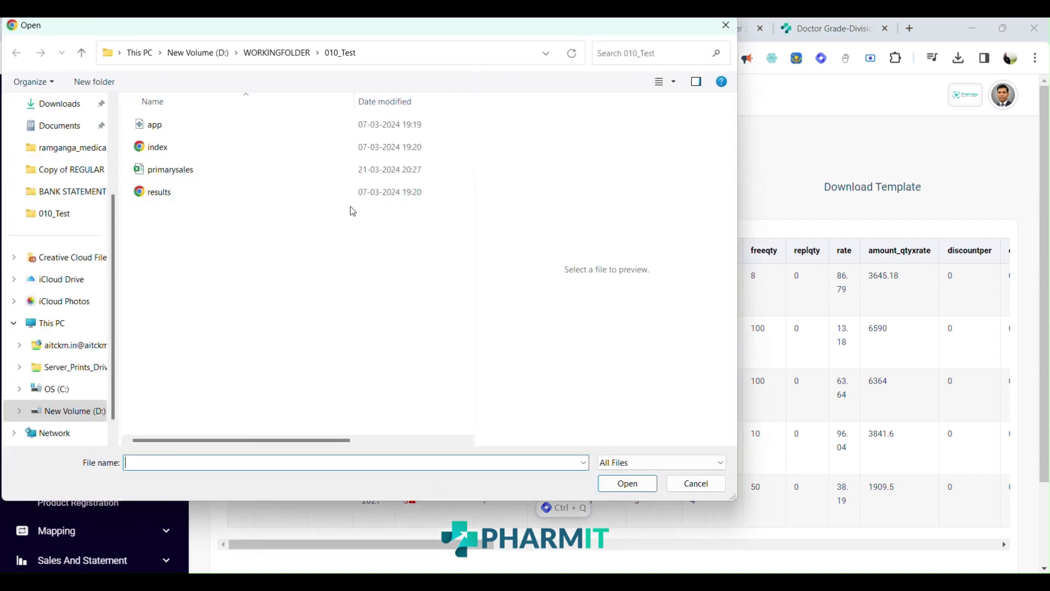
click(208, 169)
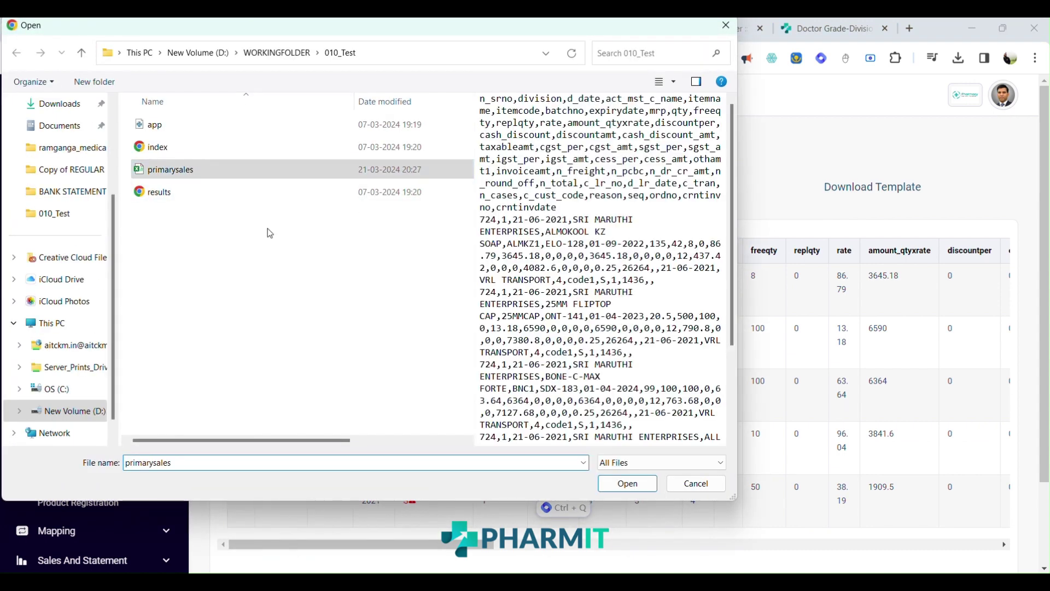
click(628, 484)
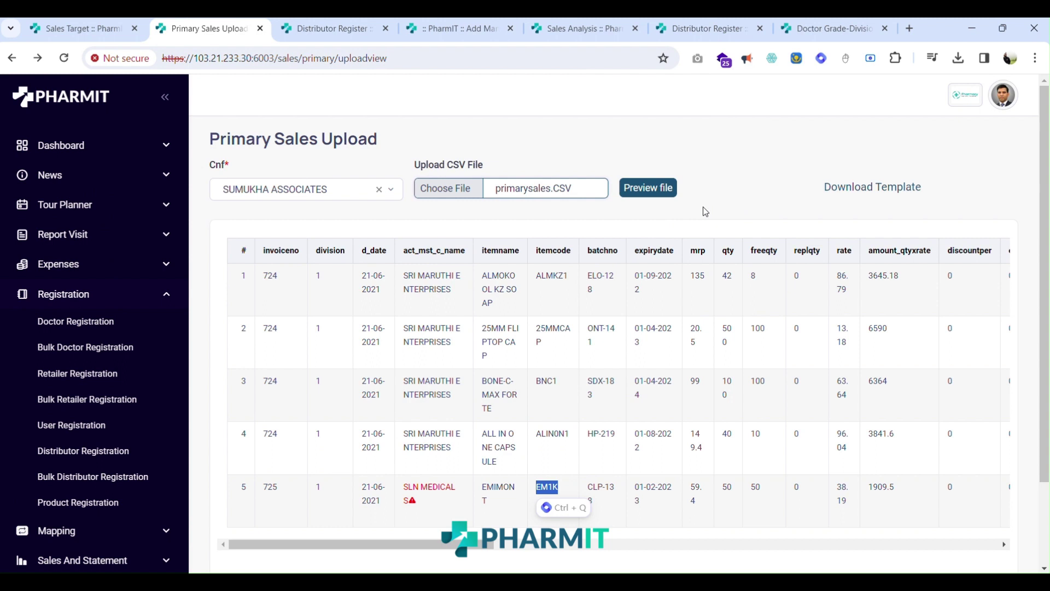
click(644, 189)
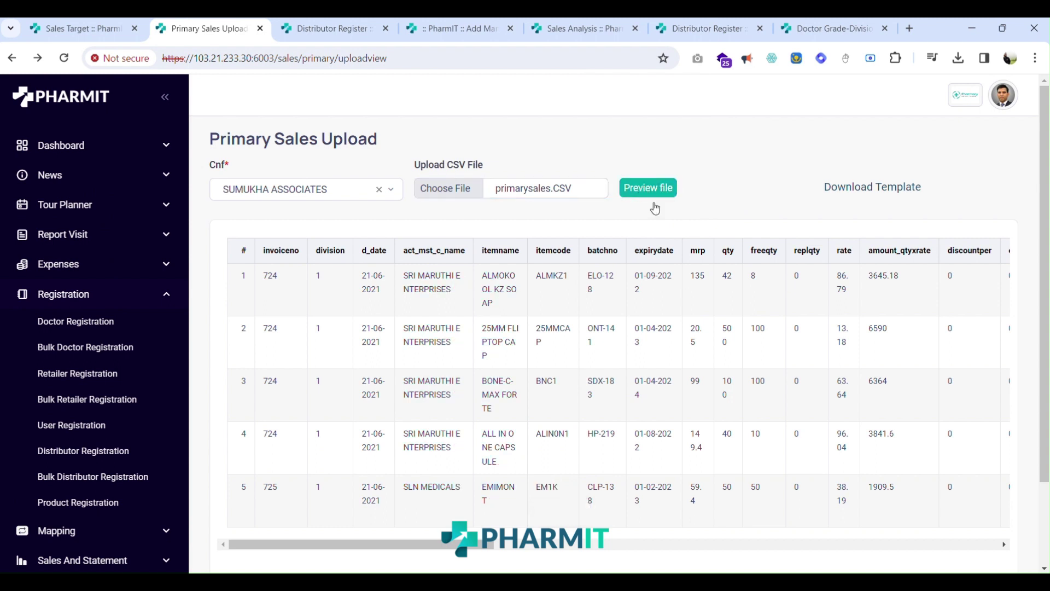
drag(406, 489, 506, 504)
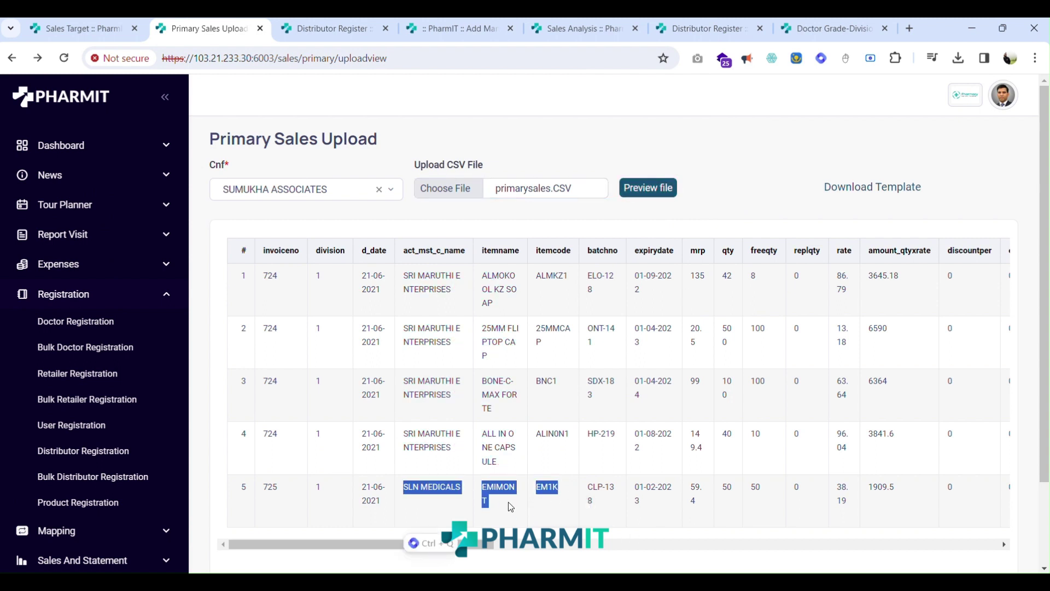
click(504, 502)
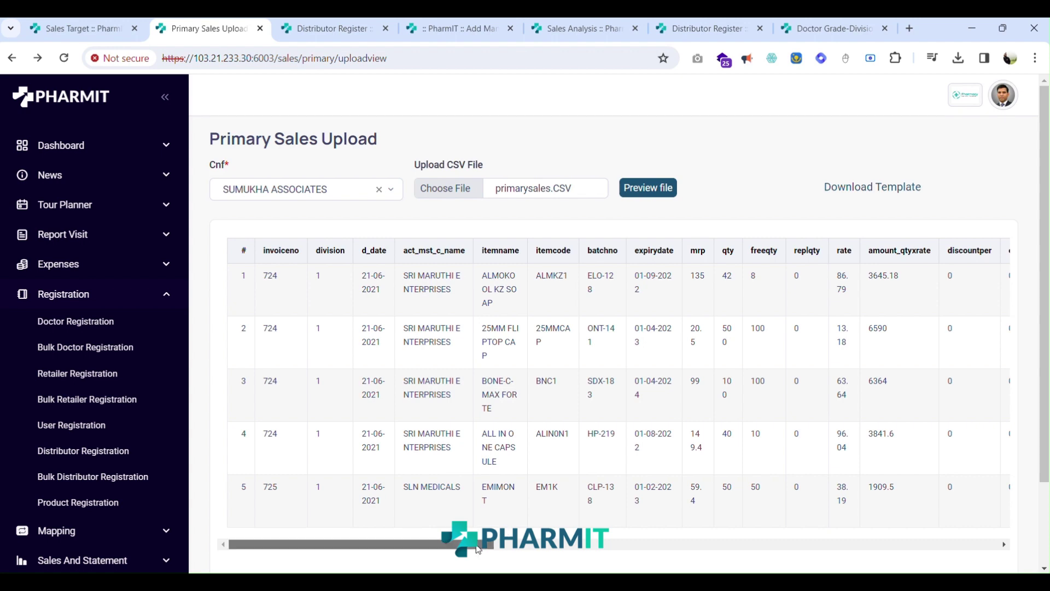
mouse_move(489, 544)
mouse_down()
mouse_move(999, 543)
mouse_move(475, 543)
mouse_up()
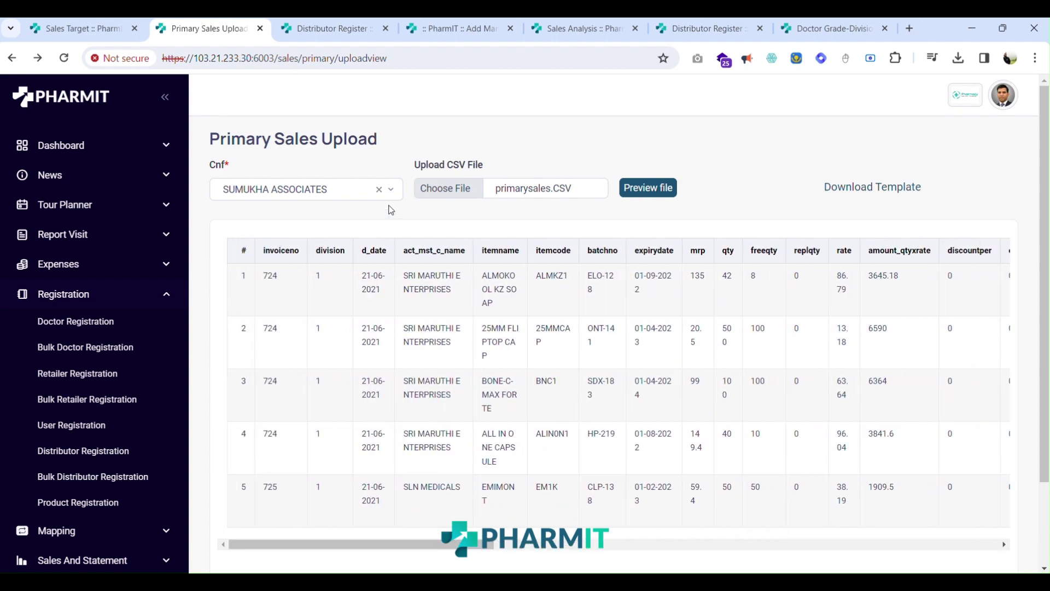
Try to upload the previewed primary sales file for SUMUKHA ASSOCIATES and reload the upload page.
scroll(198, 234, down, 2)
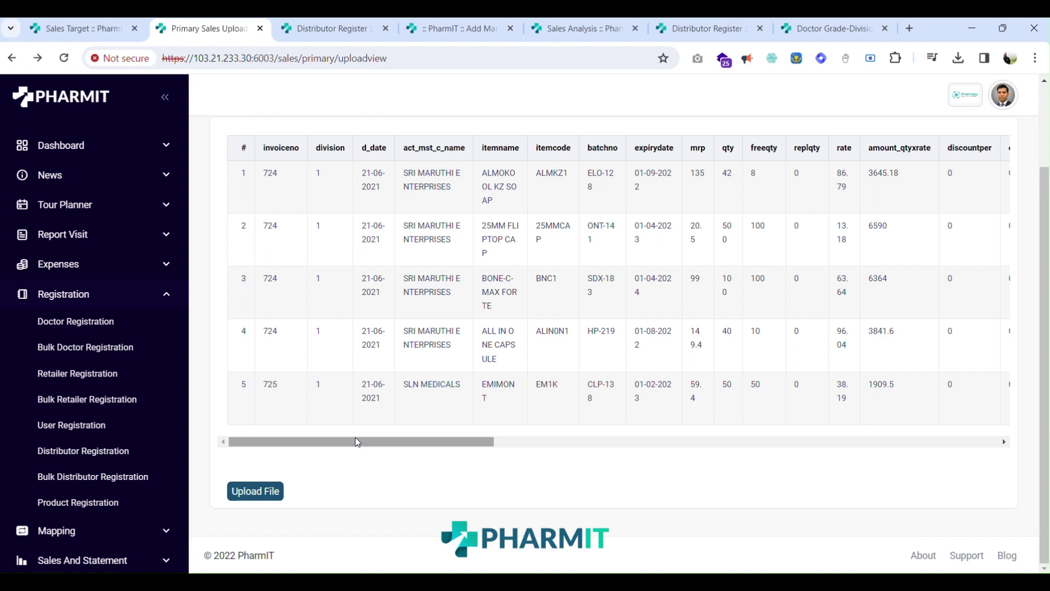
click(260, 495)
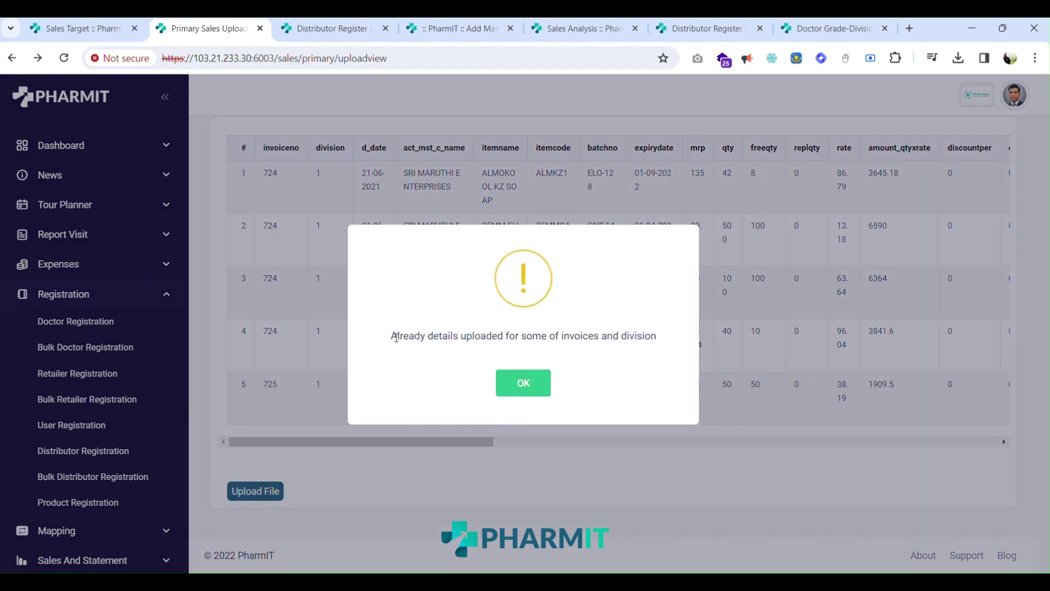
drag(389, 335, 659, 349)
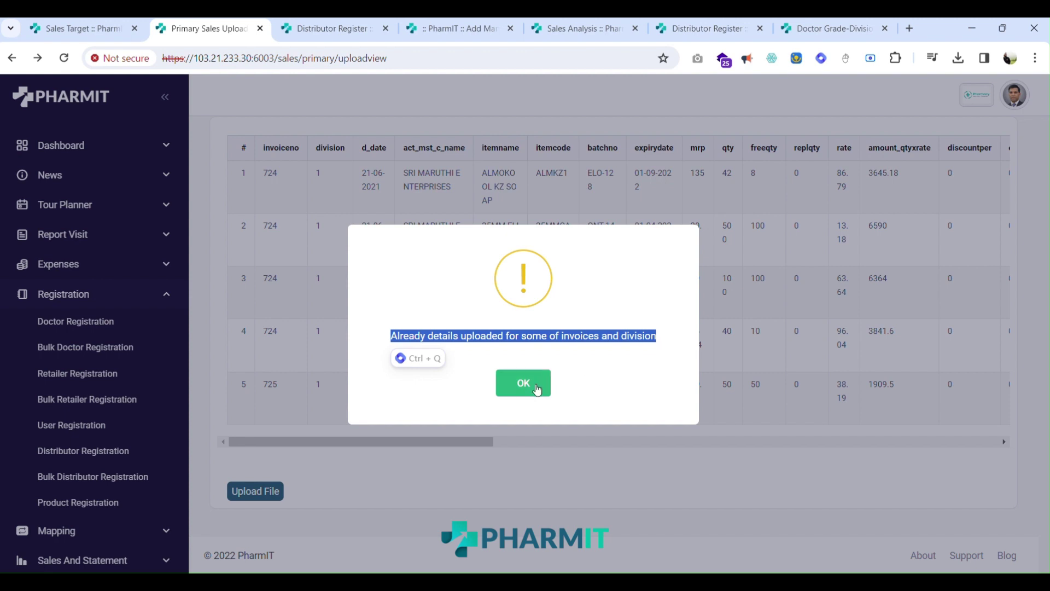
click(534, 384)
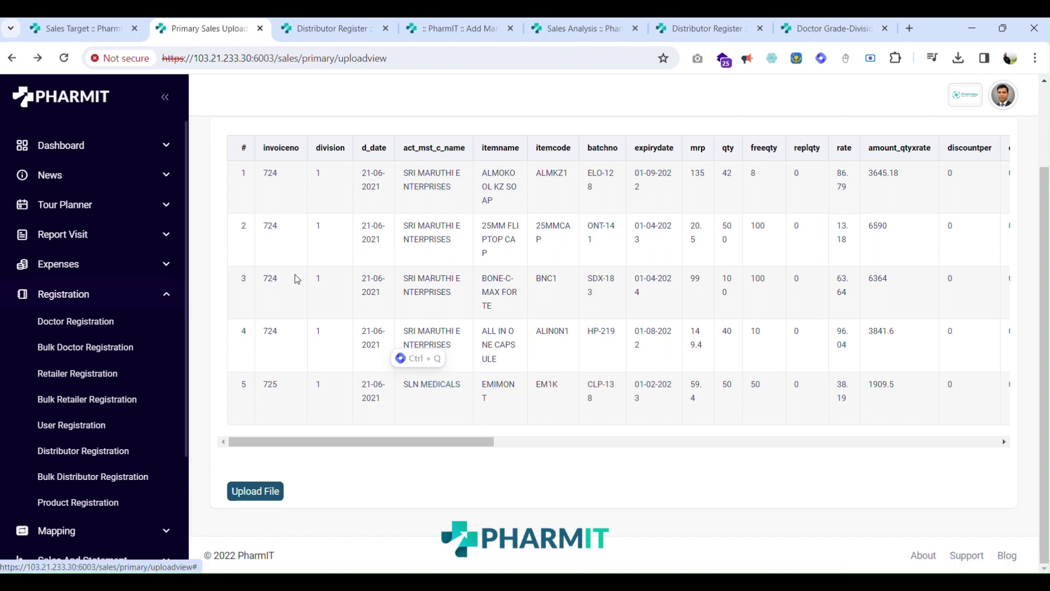
scroll(333, 164, up, 2)
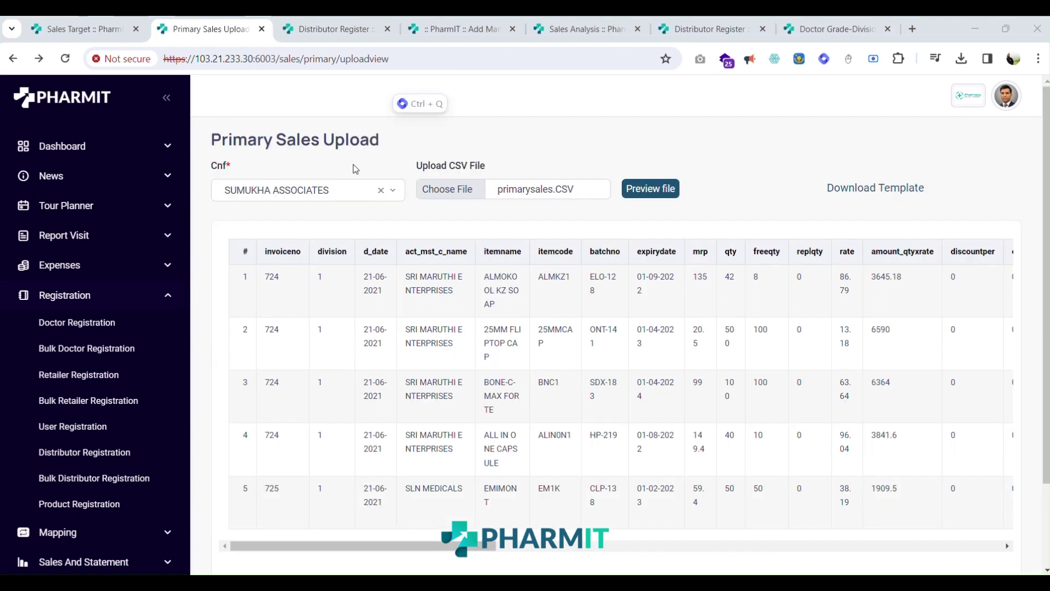
click(64, 59)
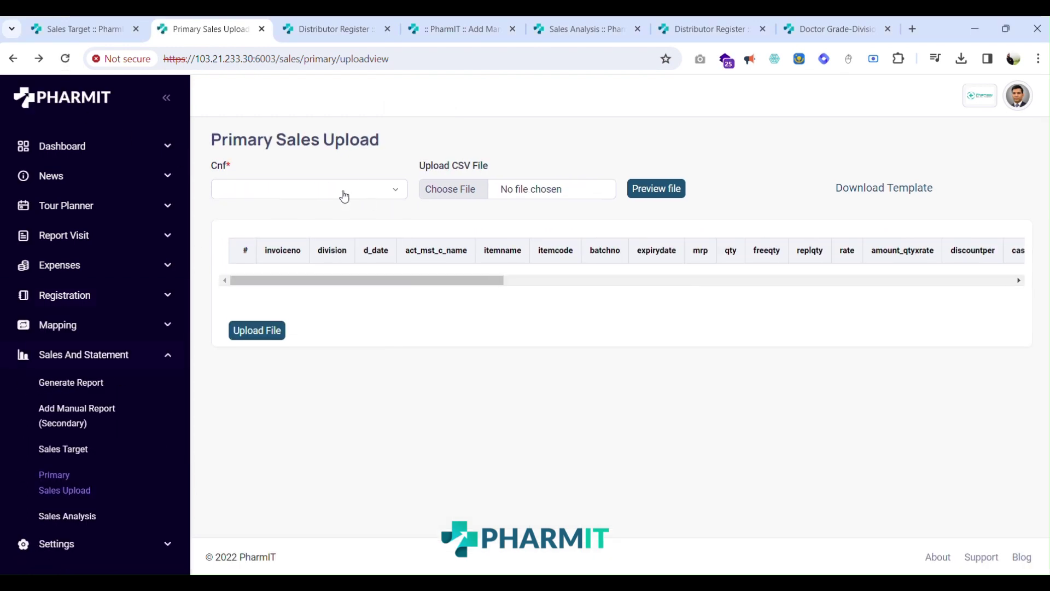
Select SUMUKHA ASSOCIATES as the Cnf, choose the UPDATED-primarysales CSV from the 010_Test folder and preview it.
click(350, 196)
click(313, 251)
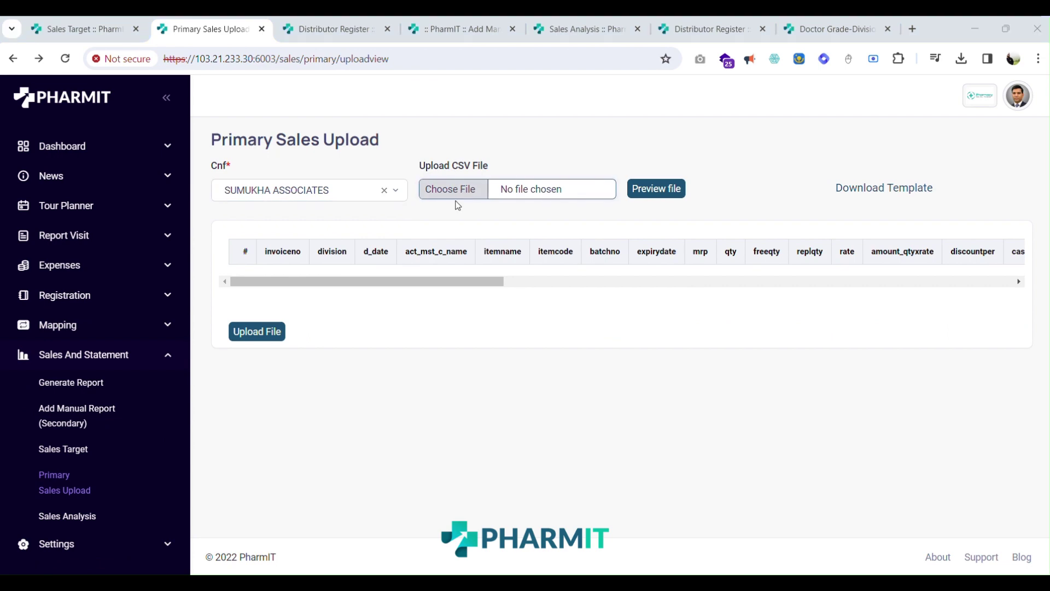
click(462, 195)
click(188, 215)
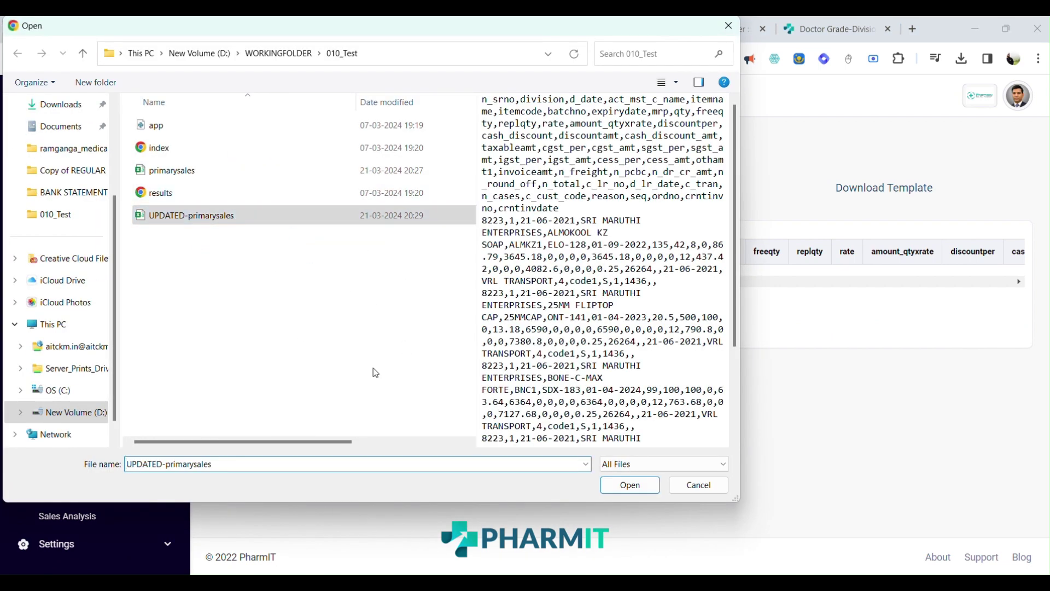
click(630, 486)
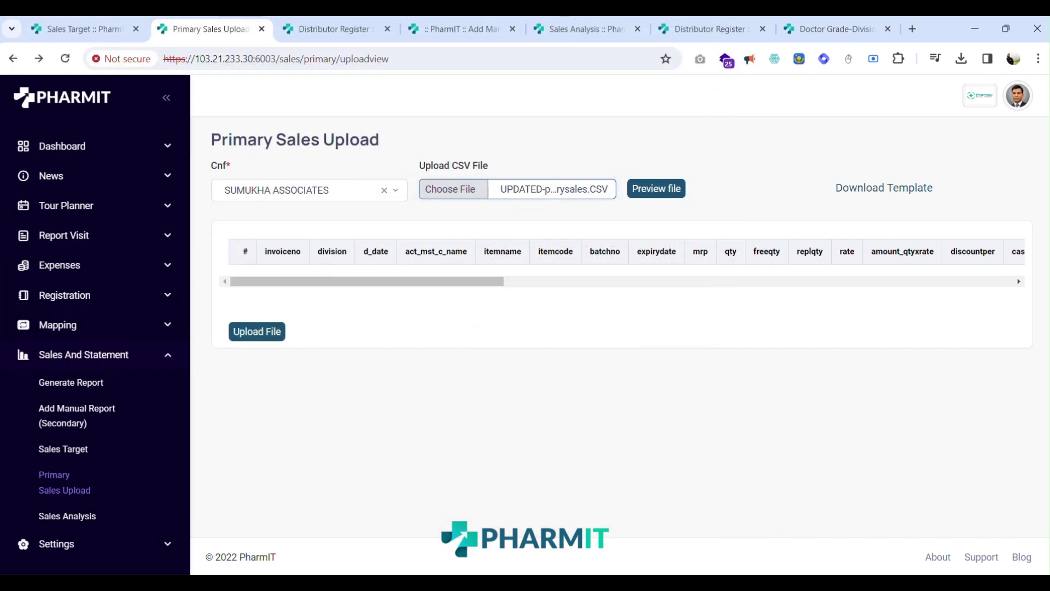
click(668, 193)
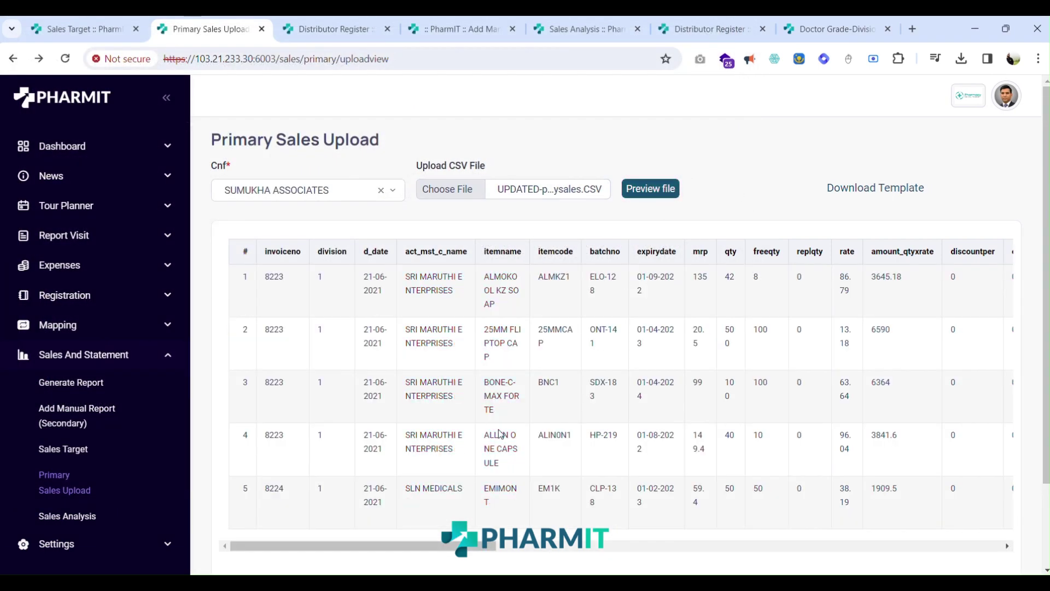
Check the c_cust_code values in the previewed rows, upload the primary sales file and dismiss the confirmation.
scroll(504, 422, right, 10)
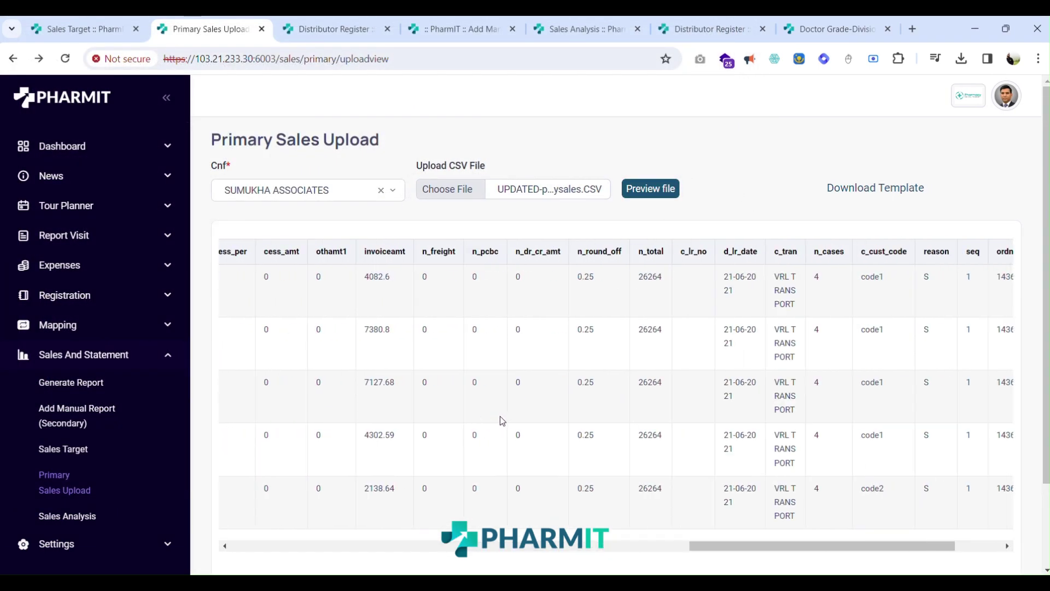
scroll(501, 417, left, 5)
scroll(503, 400, left, 5)
scroll(316, 387, down, 3)
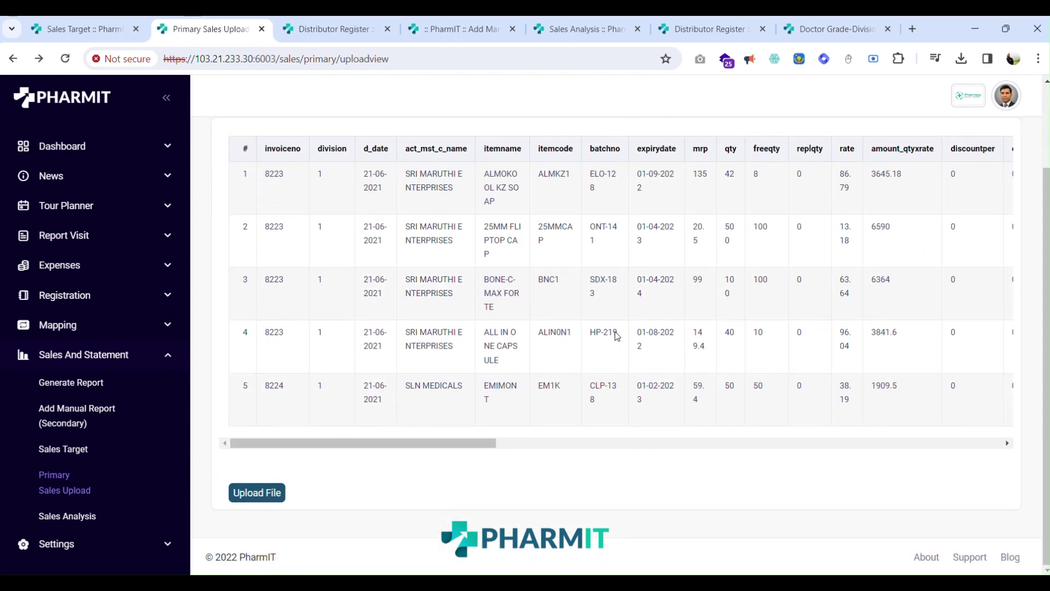
click(274, 494)
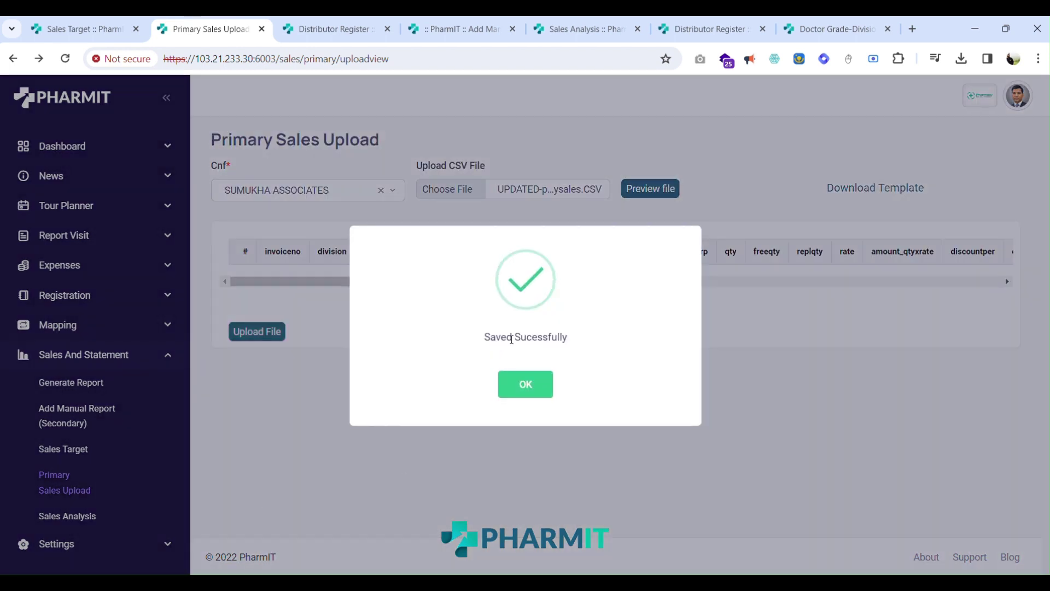
drag(485, 343, 602, 335)
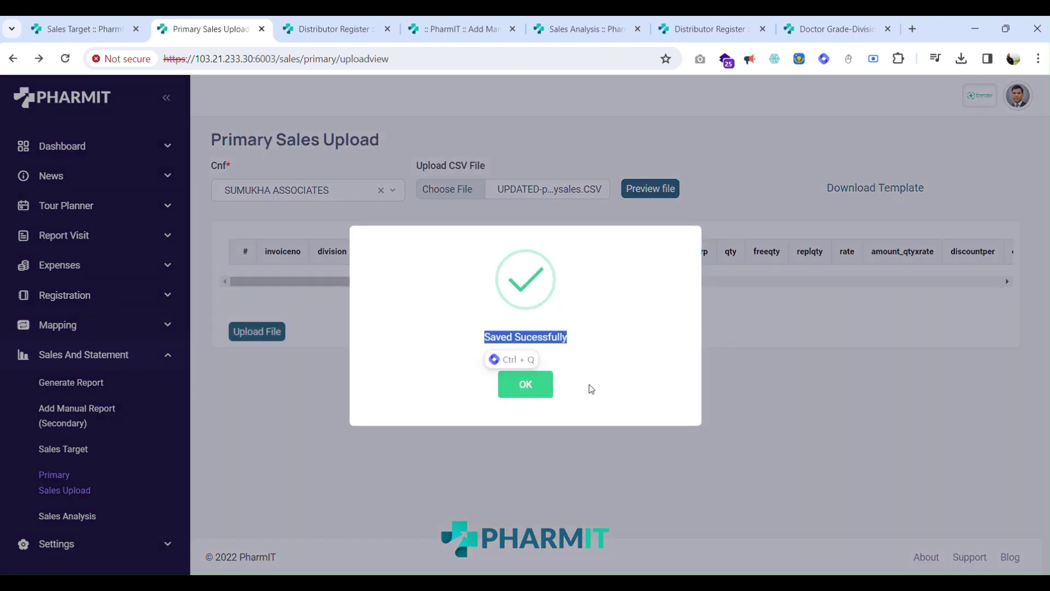
click(607, 352)
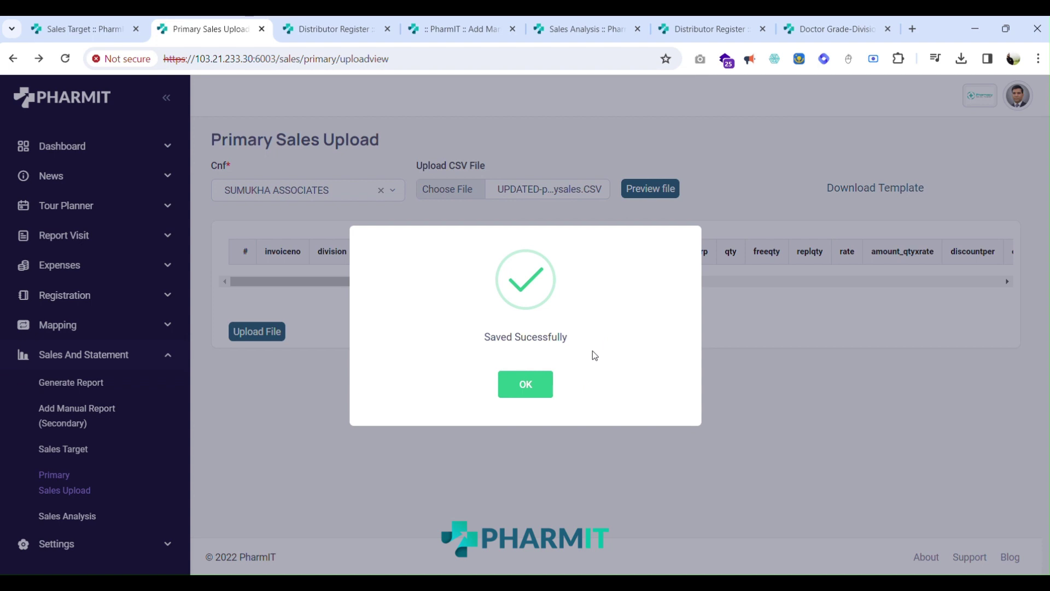
click(539, 387)
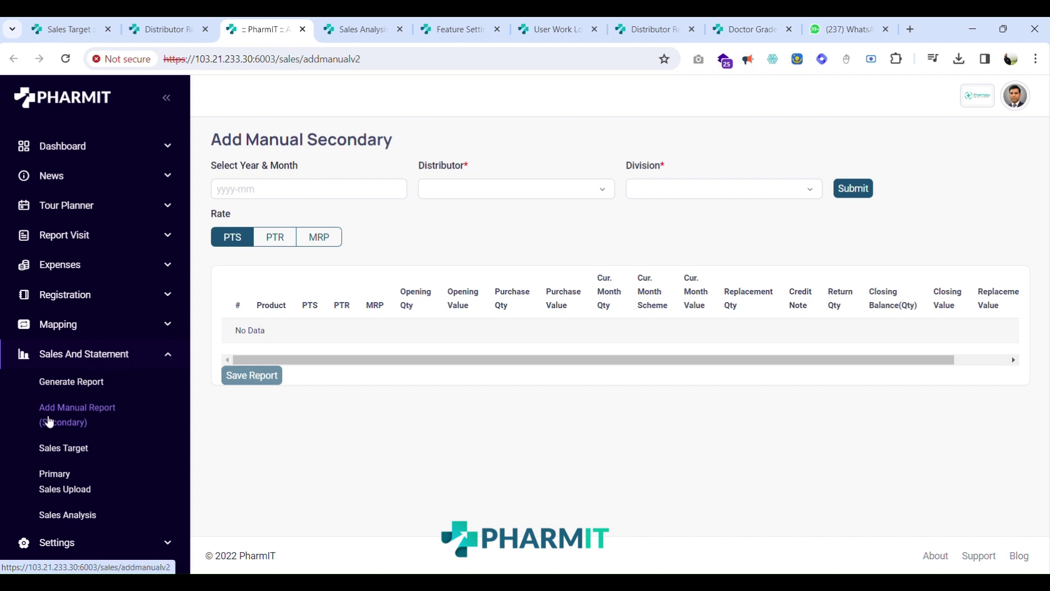
Load the Add Manual Secondary report for 2024-03 with distributor SLN MEDICALS (JAYANAGARA) and division SERWELL.
click(83, 413)
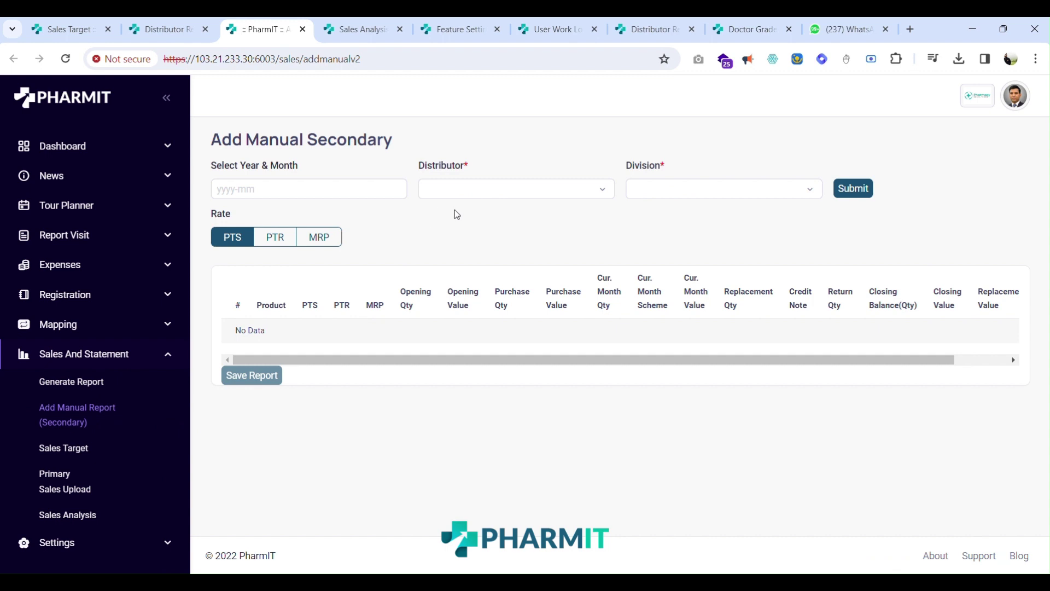
click(298, 186)
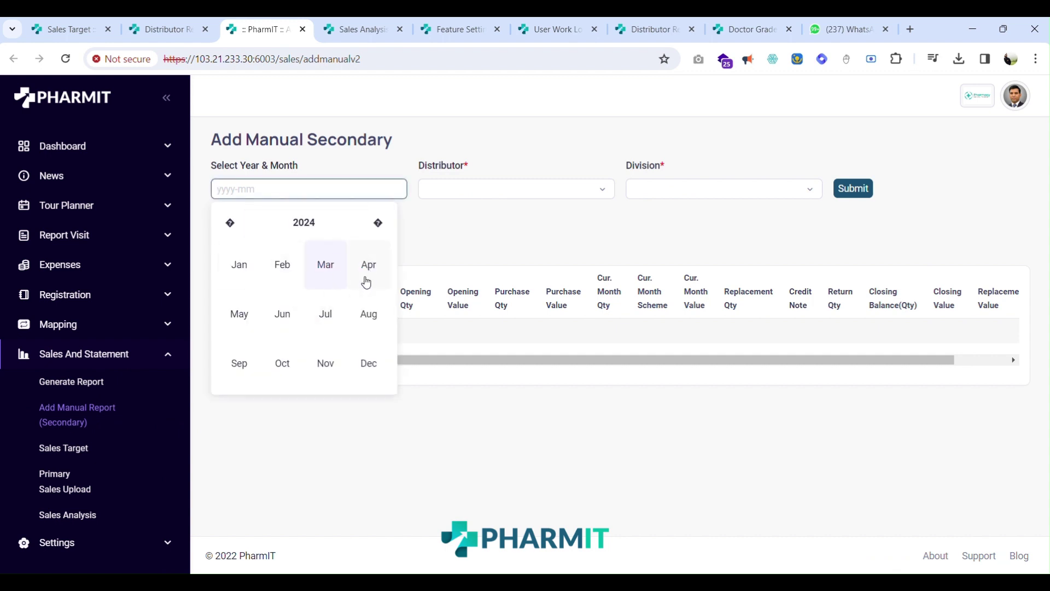
click(325, 273)
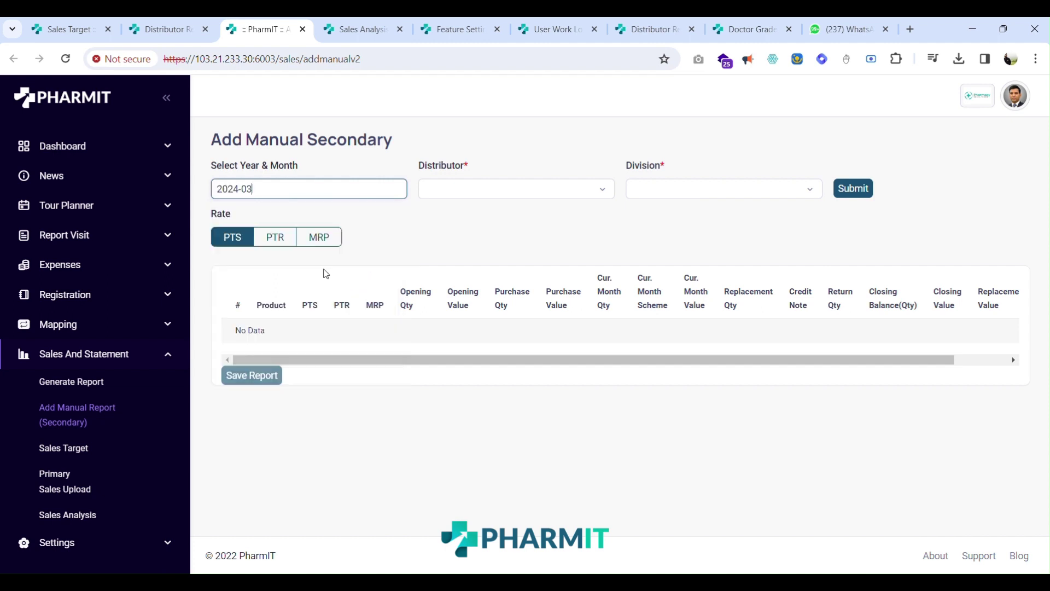
click(448, 195)
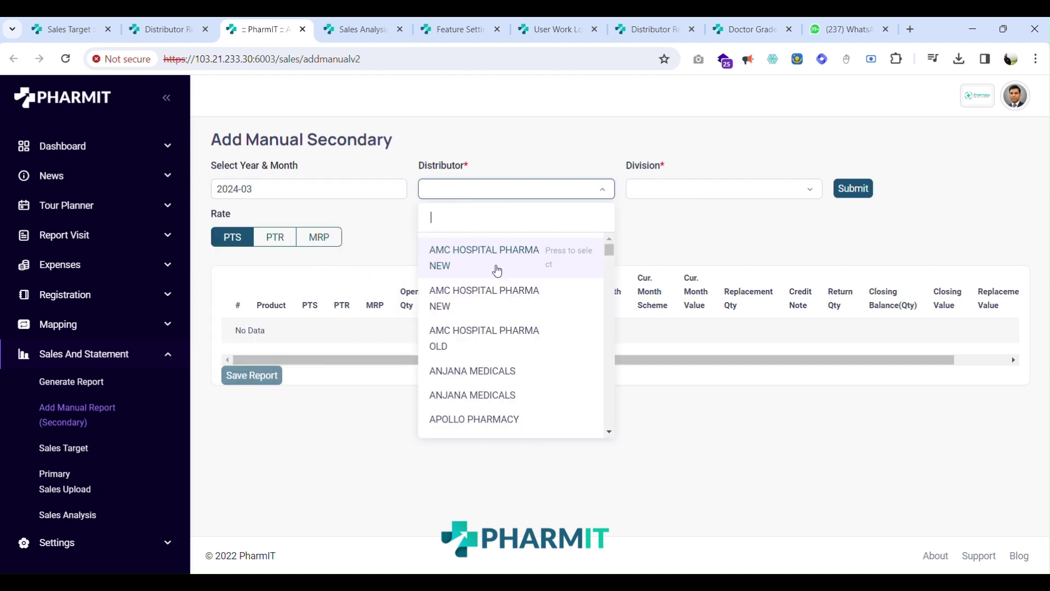
text(SLN)
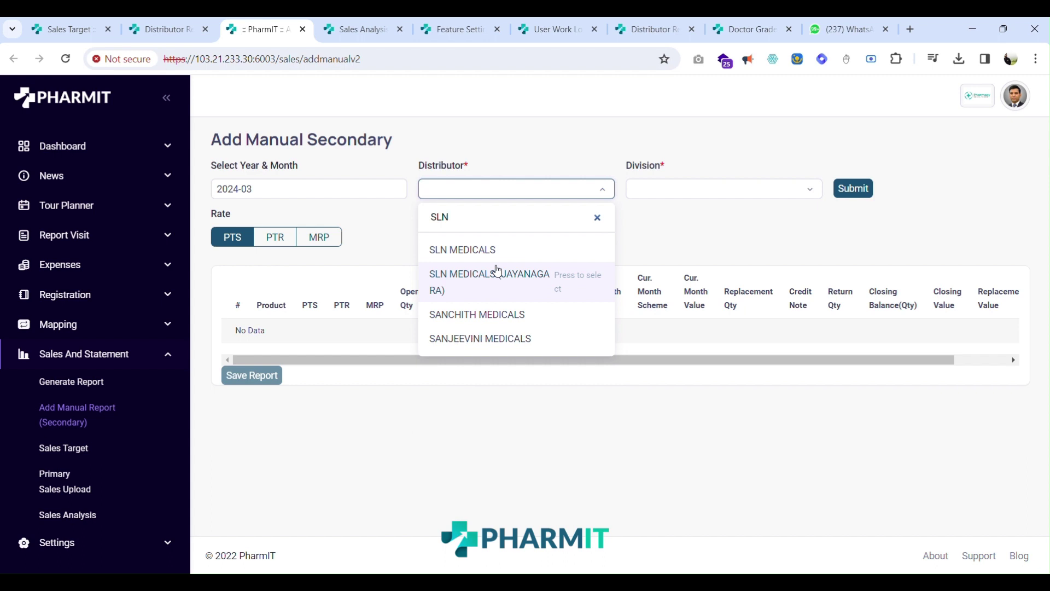
click(479, 283)
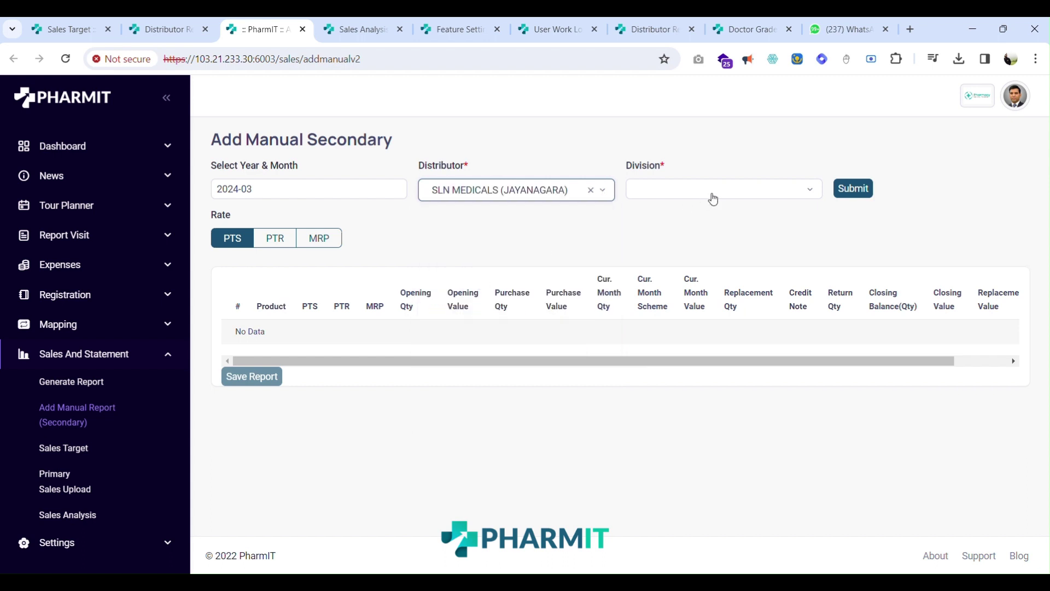
click(732, 192)
click(695, 271)
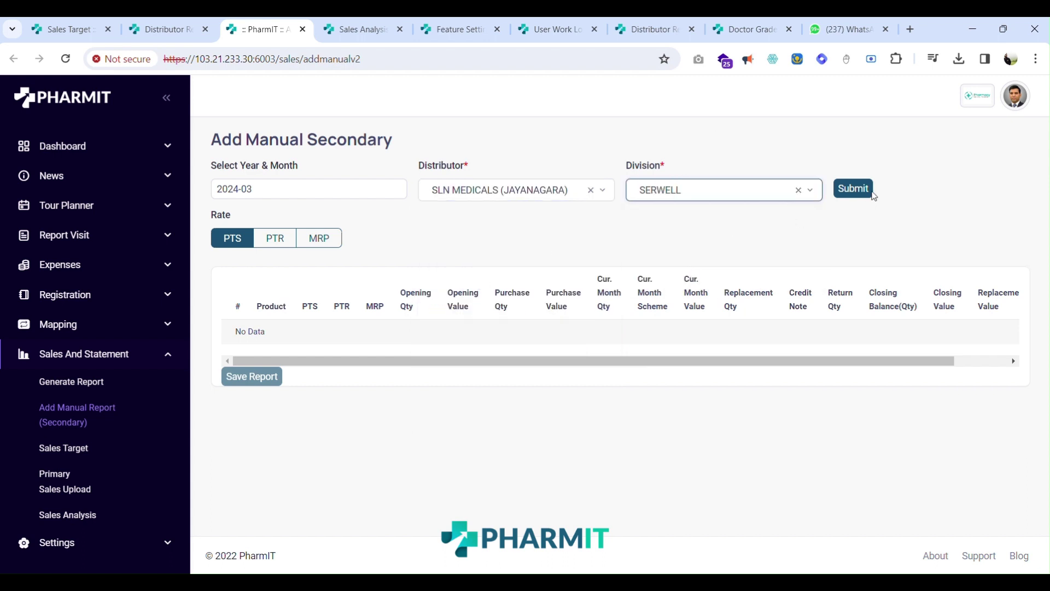
click(871, 193)
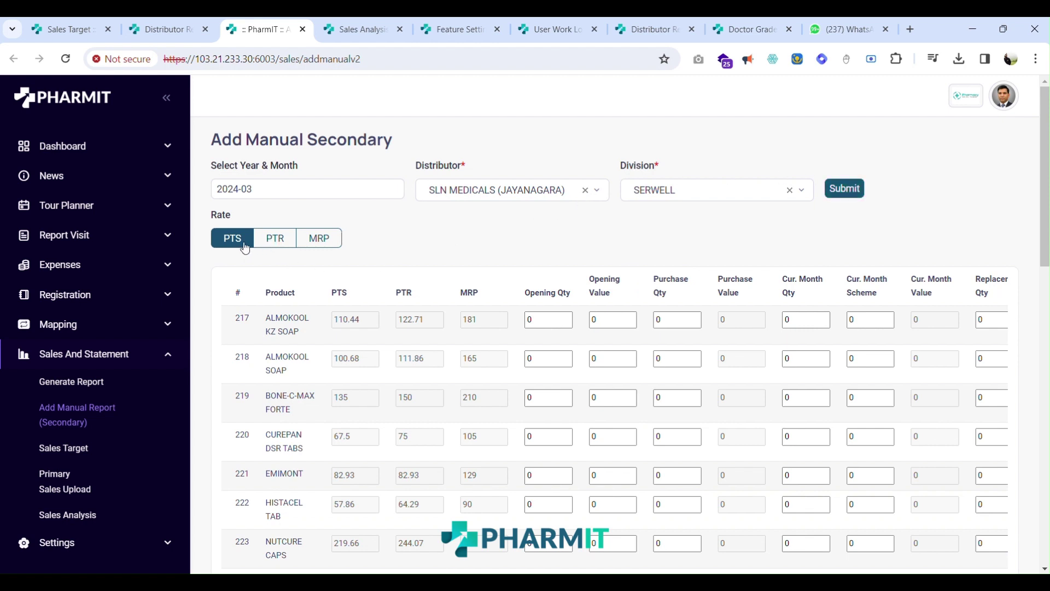
Try the PTR and MRP rate options and return the rate to PTS.
click(278, 243)
click(321, 246)
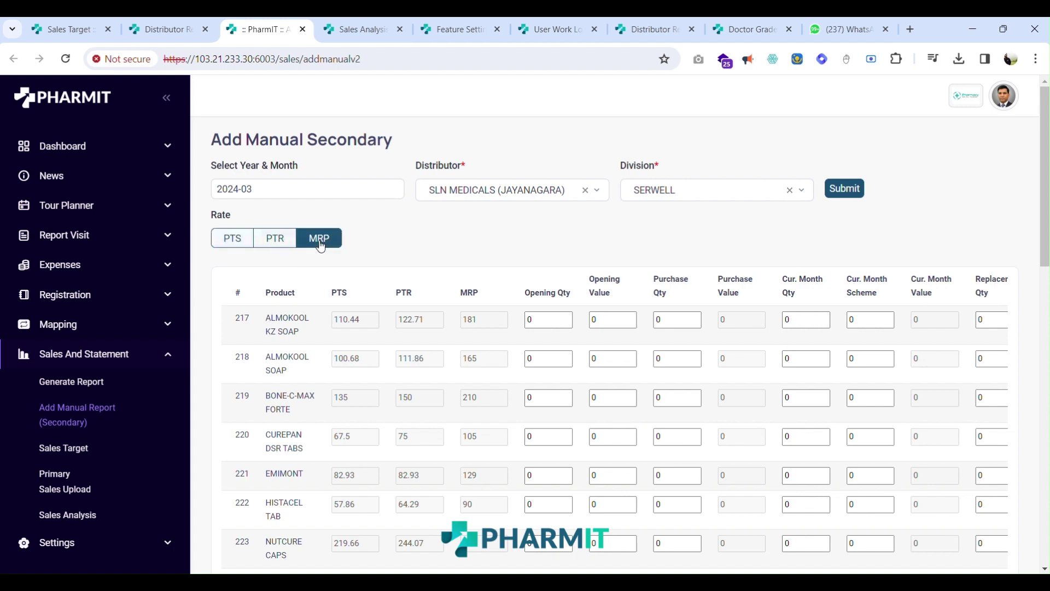
click(232, 241)
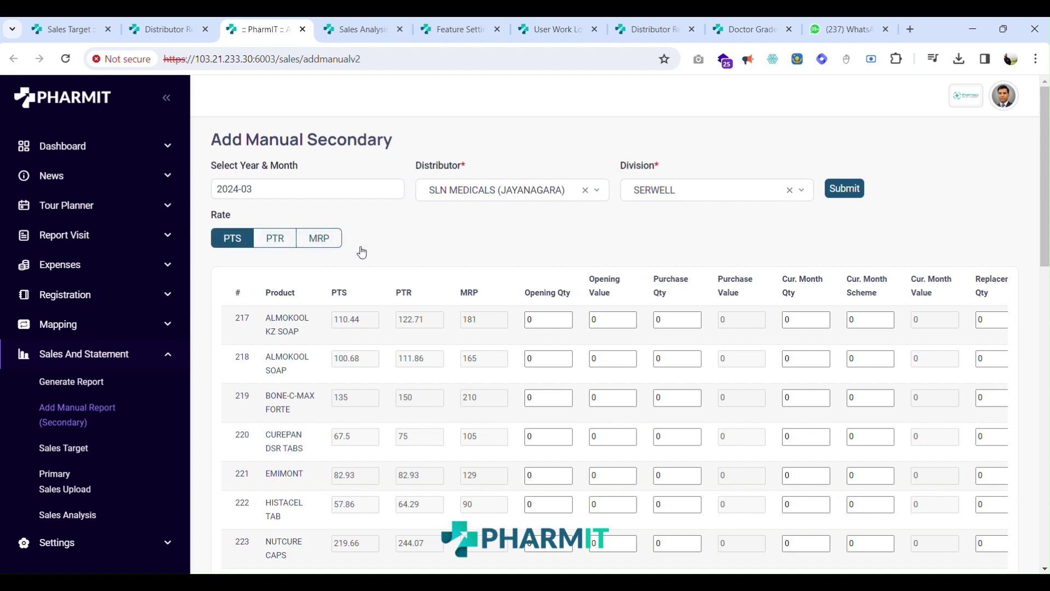
Set the ALMOKOOL KZ SOAP row's opening quantity to 90 and purchase quantity to 100.
scroll(474, 303, up, 2)
click(546, 317)
text(90)
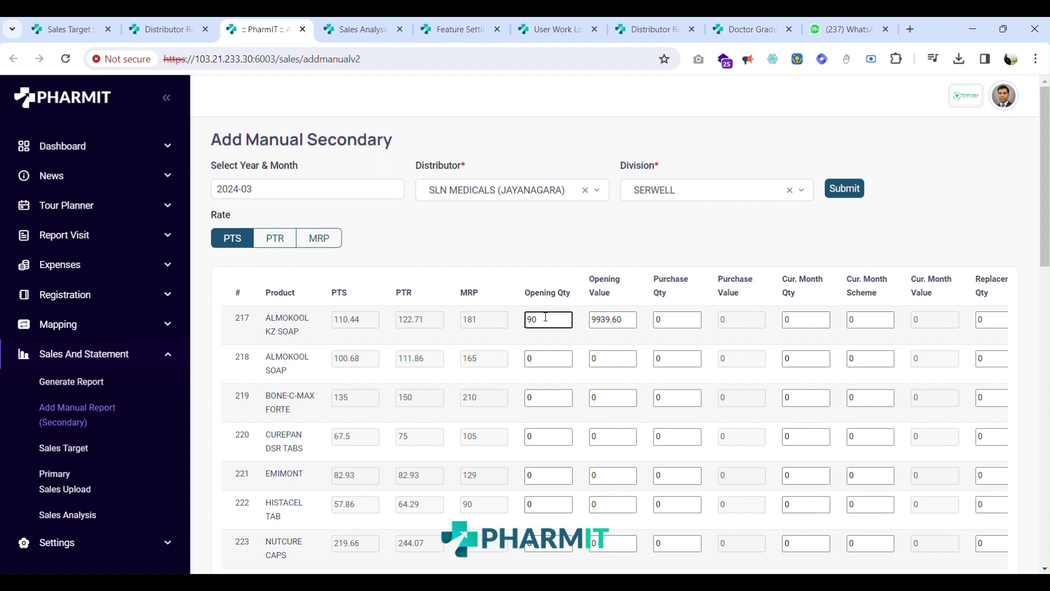
key(Tab)
key(Tab)
text(1)
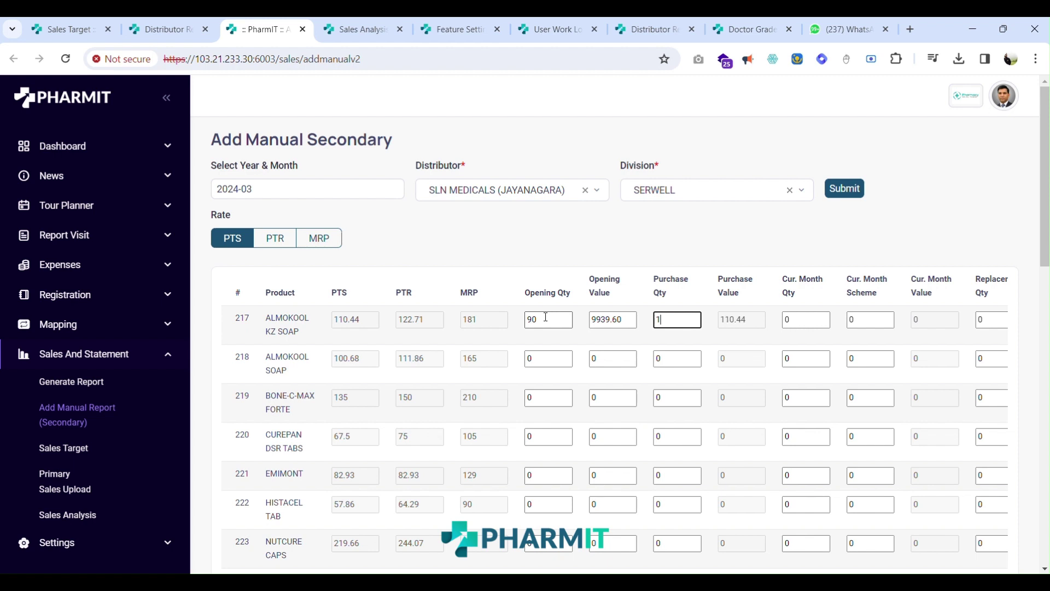
text(00)
key(Tab)
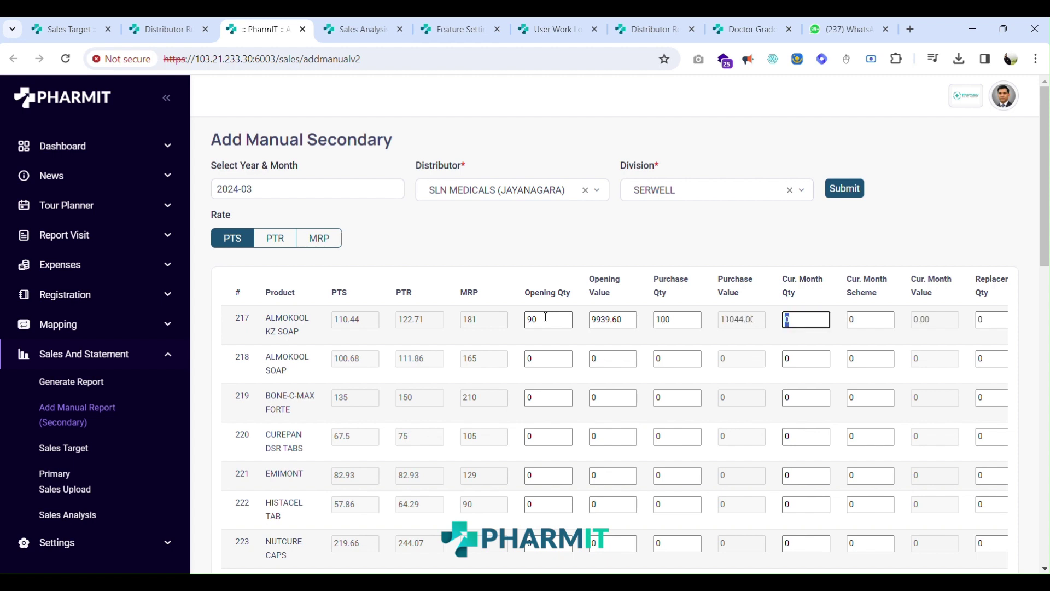
Set ALMOKOOL KZ SOAP's current month quantity to 200, current month scheme to 10, replacement quantity to 1 and credit note to 2.
text(200)
key(Tab)
text(10)
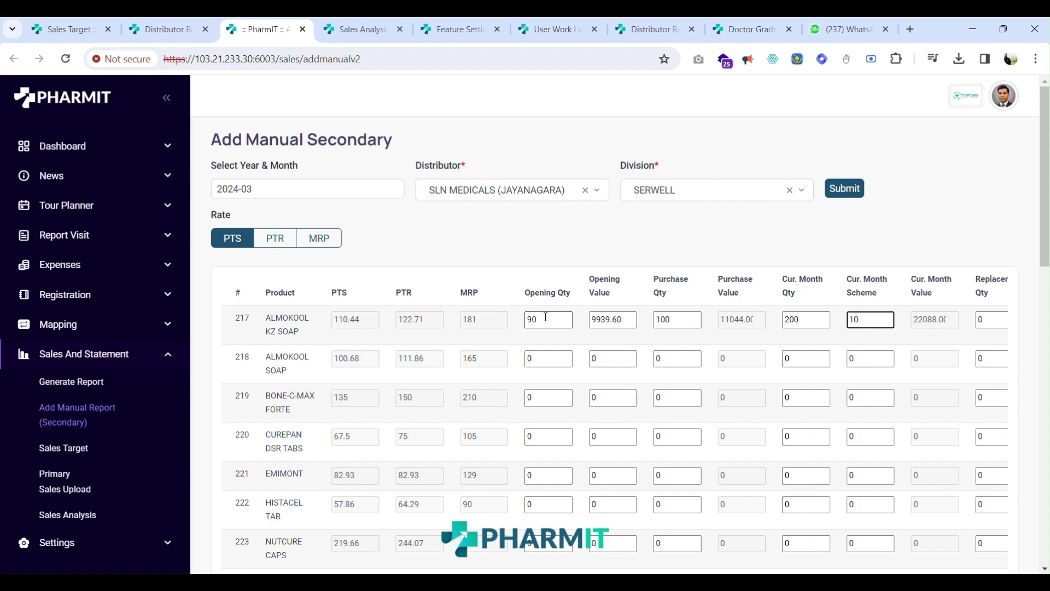
key(Tab)
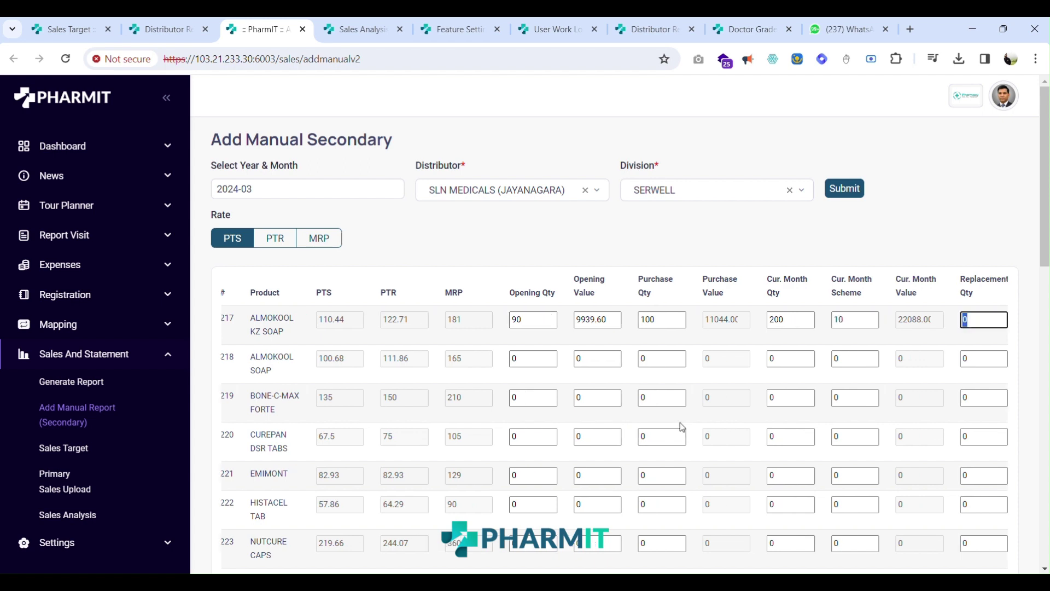
text(1)
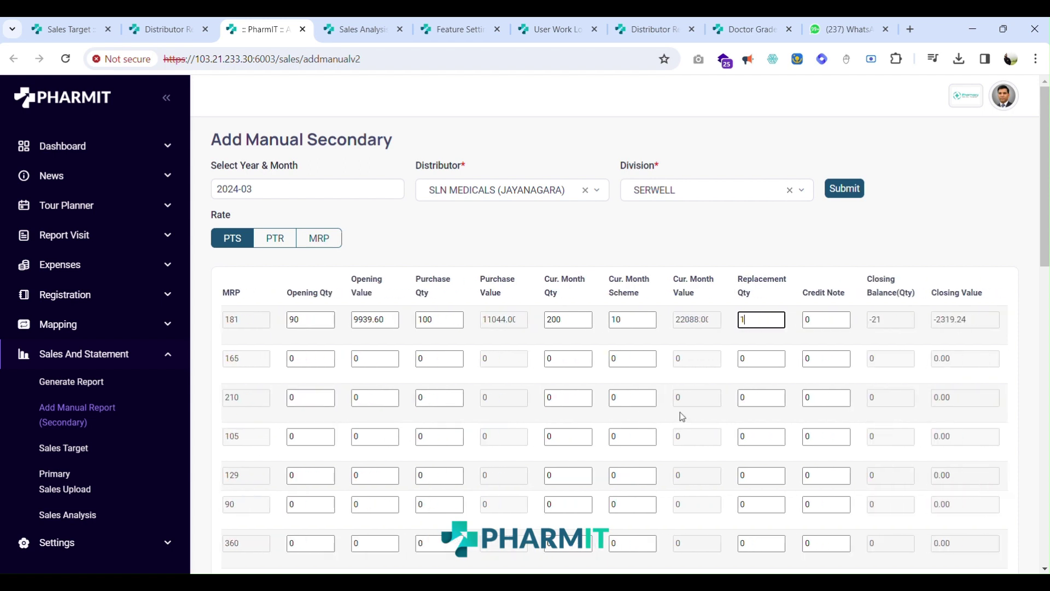
key(Tab)
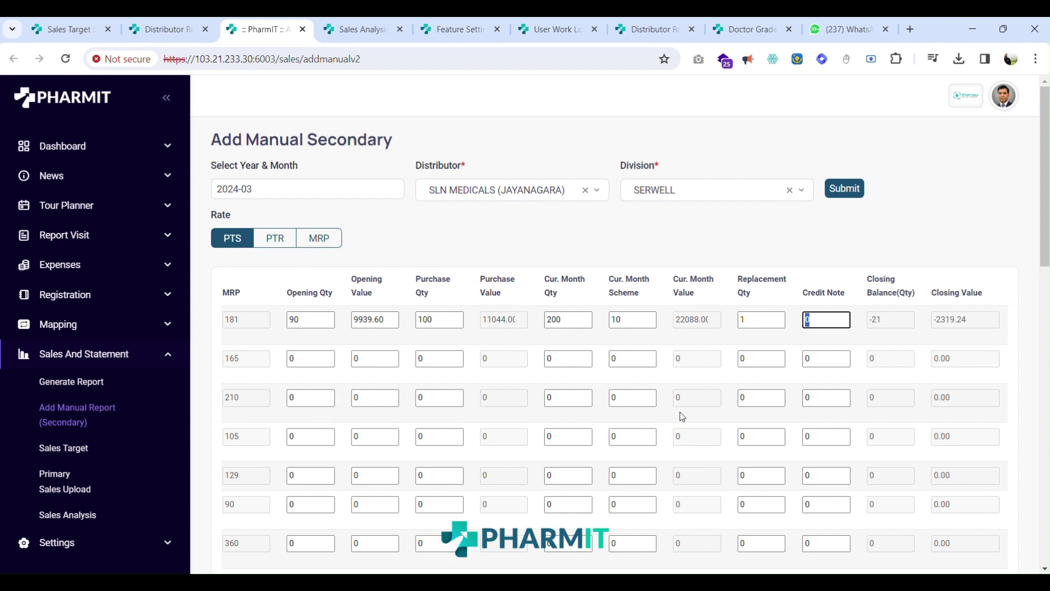
text(2)
key(Tab)
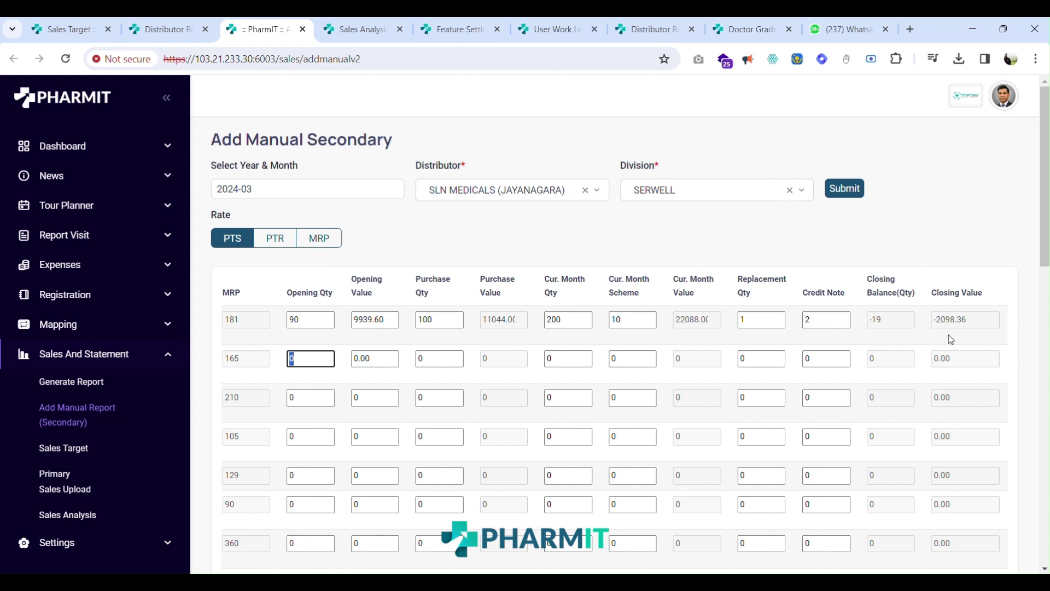
Fill the ALMOKOOL SOAP row with opening quantity 100, purchase quantity 500, current month quantity 10, current month scheme 1 and credit note 10.
text(100)
key(Tab)
key(Tab)
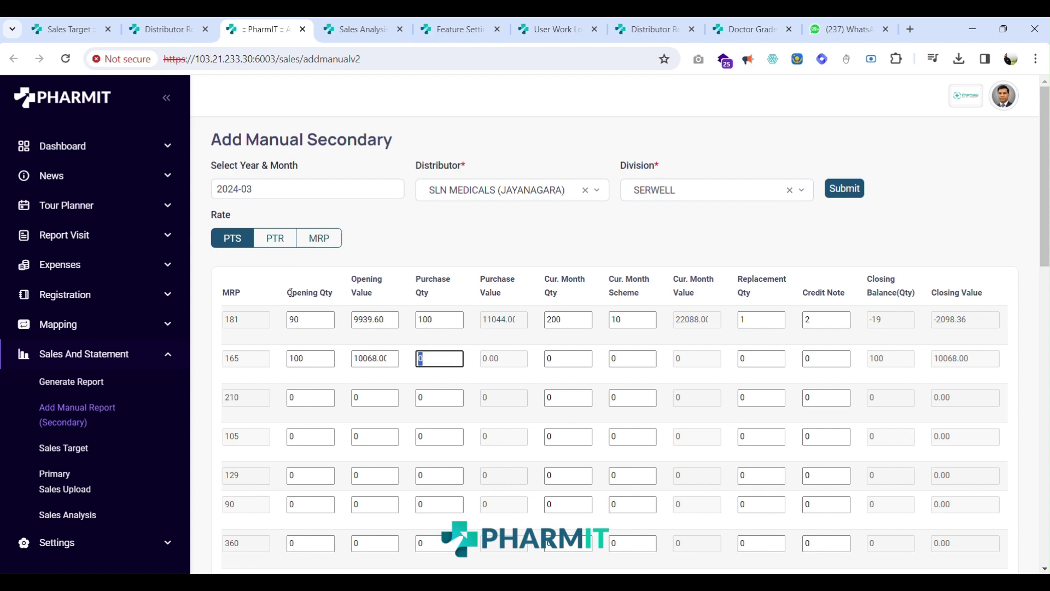
text(500)
key(Tab)
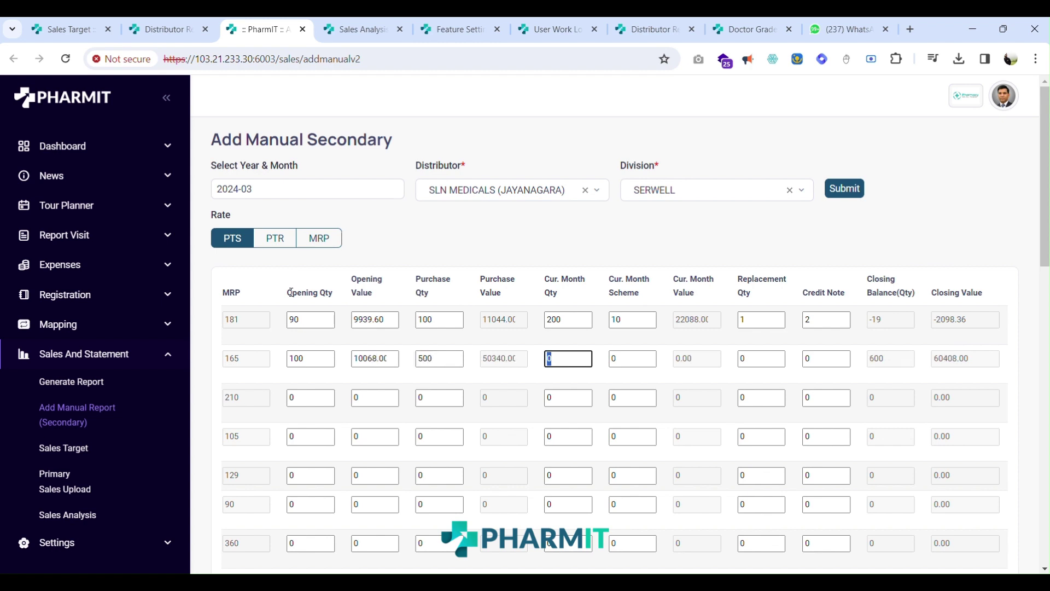
text(10)
key(Tab)
text(1)
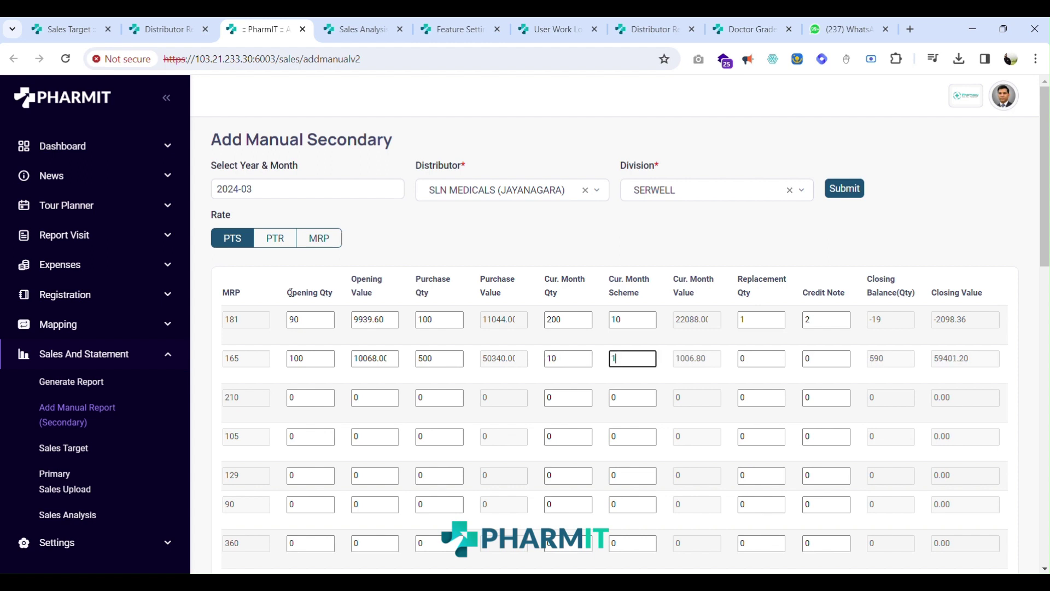
key(Tab)
key(Tab)
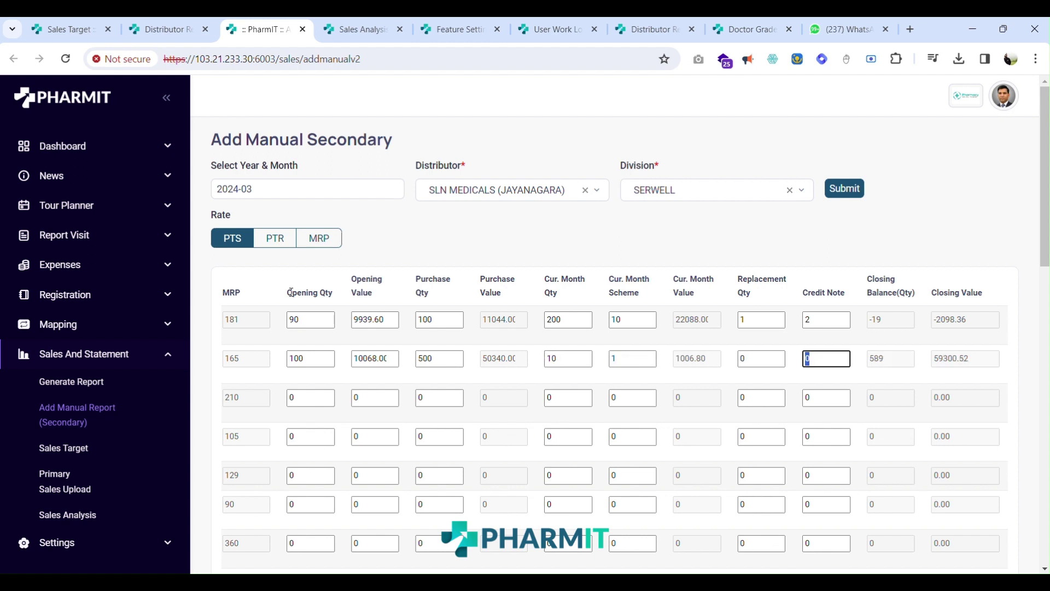
text(10)
key(Tab)
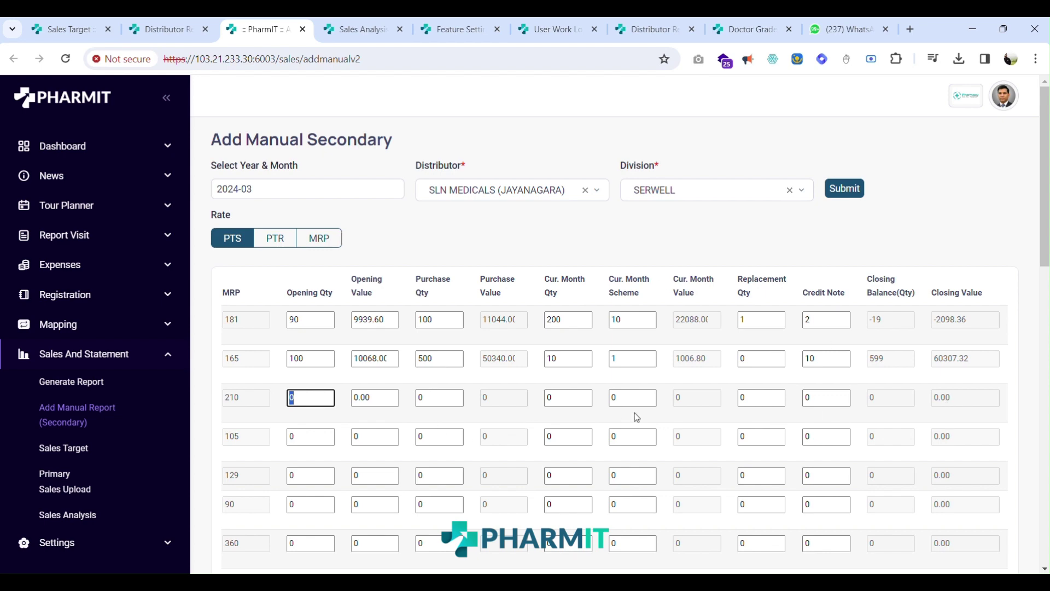
Look over the remaining product rows down to the totals and return to the BONE-C-MAX FORTE row.
scroll(538, 408, left, 5)
scroll(483, 393, down, 15)
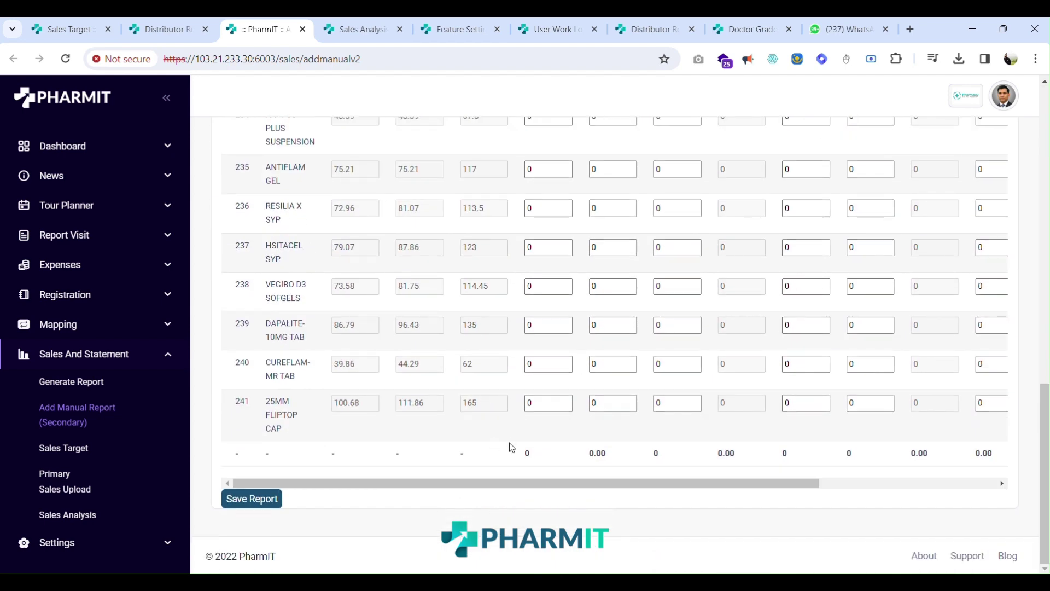
scroll(510, 440, up, 10)
scroll(508, 435, up, 5)
scroll(508, 434, down, 1)
key(Tab)
key(Tab)
key(Tab)
key(Tab)
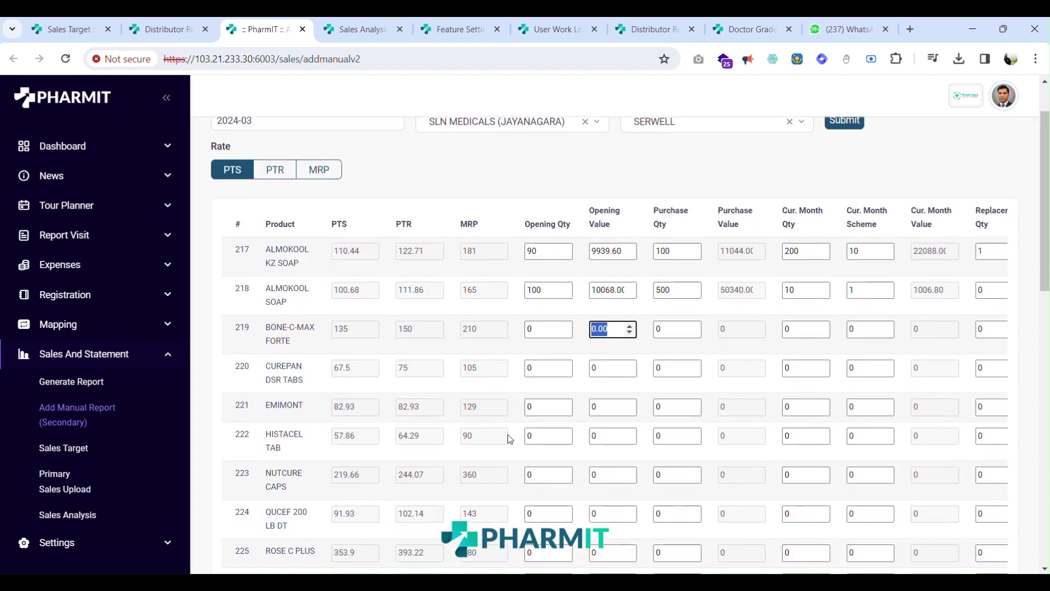
Go through the entry fields of the BONE-C-MAX FORTE, CUREPAN DSR TABS and EMIMONT rows without entering any quantities.
key(Tab)
key(Tab)
key(Tab)
key(Tab)
key(Tab)
key(Tab)
key(Tab)
key(Tab)
key(Tab)
key(Tab)
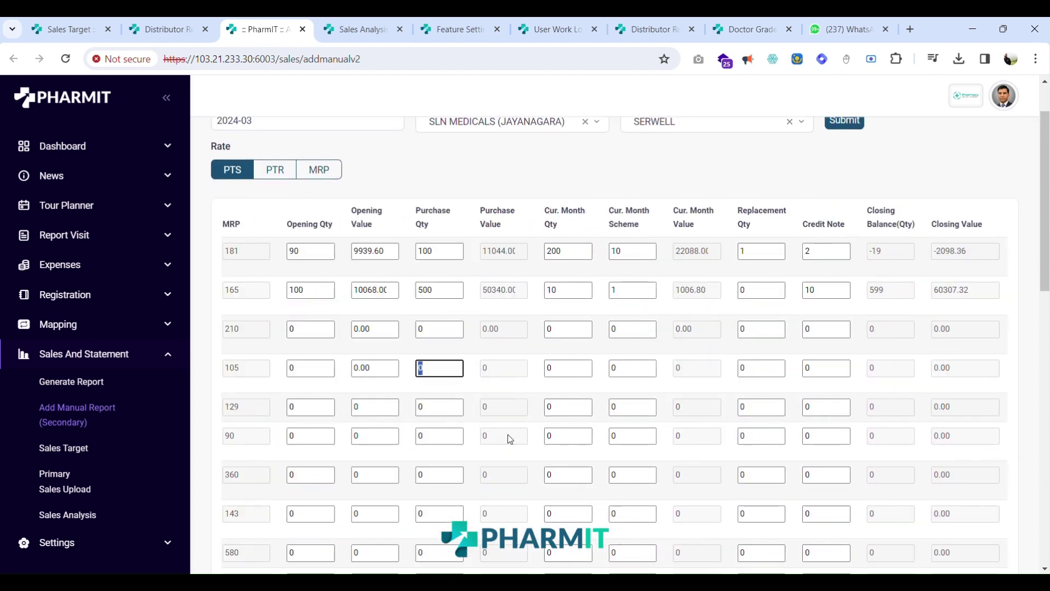
key(Tab)
key(Tab)
key(Tab)
key(Tab)
key(Tab)
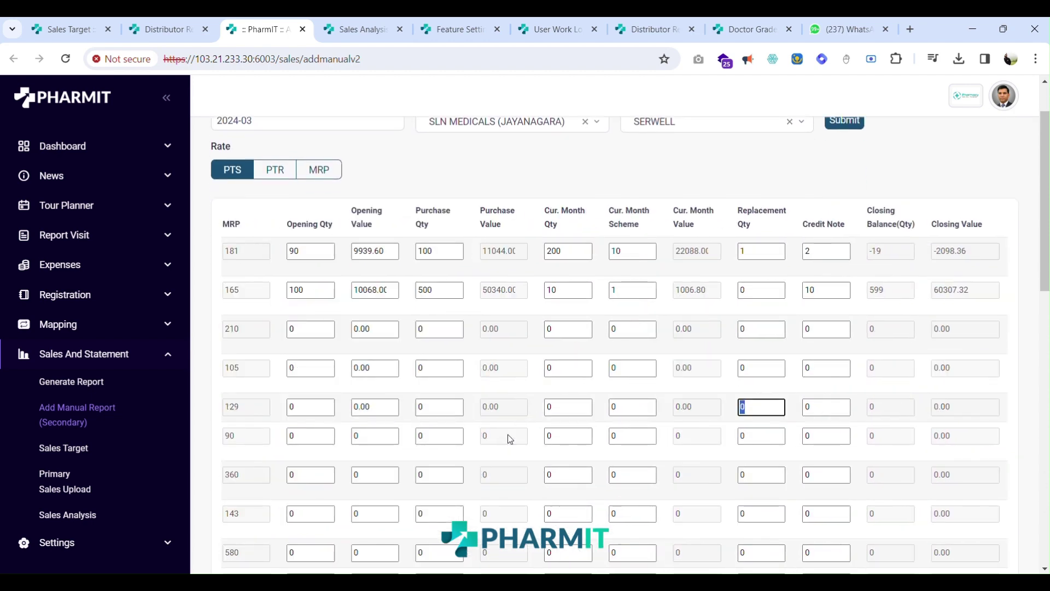
Save the 2024-03 manual secondary sales report for SLN MEDICALS (JAYANAGARA) and dismiss the confirmation.
scroll(510, 437, down, 8)
scroll(510, 437, down, 5)
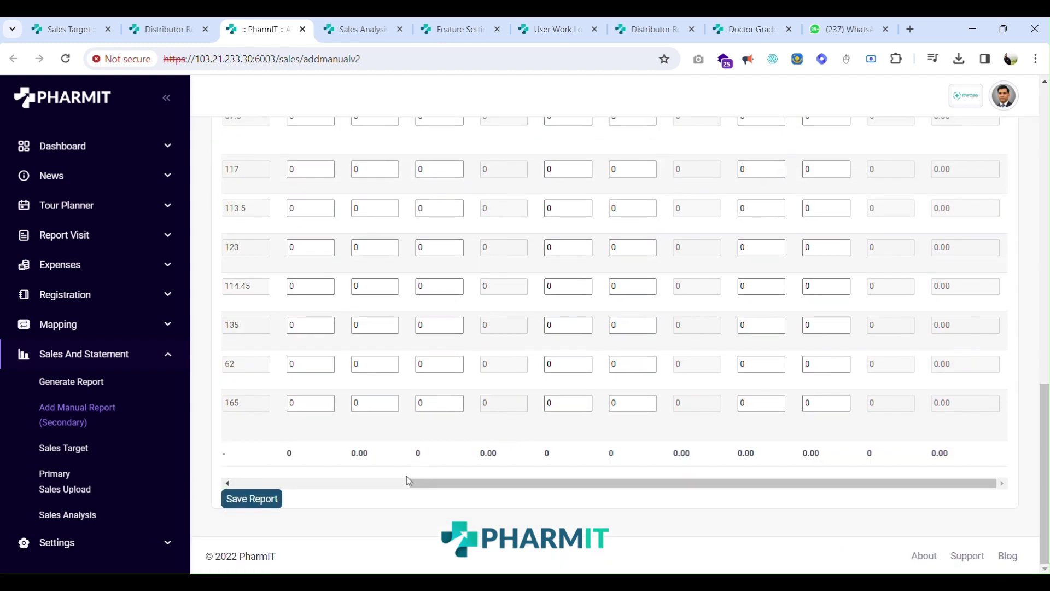
click(268, 498)
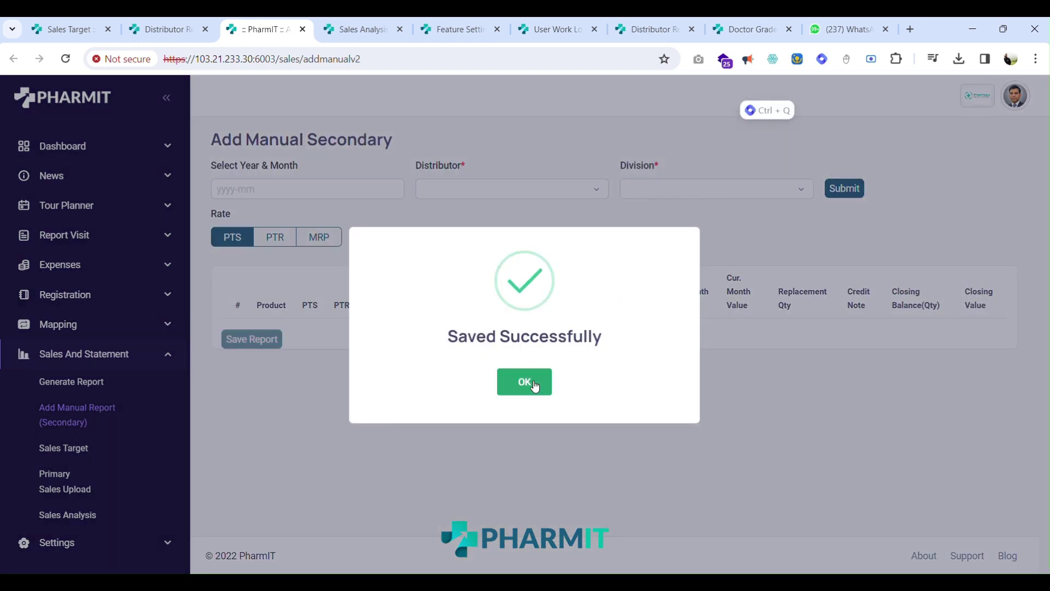
click(534, 382)
Load the 2024-04 manual secondary sheet for distributor SLN MEDICALS (JAYANAGARA) and division SERWELL.
click(328, 191)
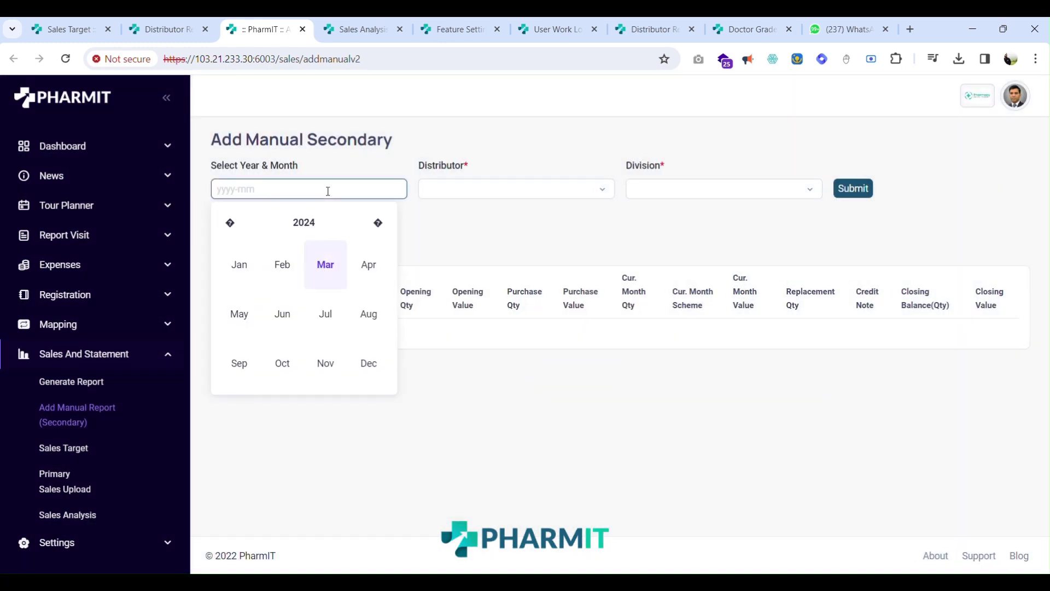
click(370, 268)
click(447, 188)
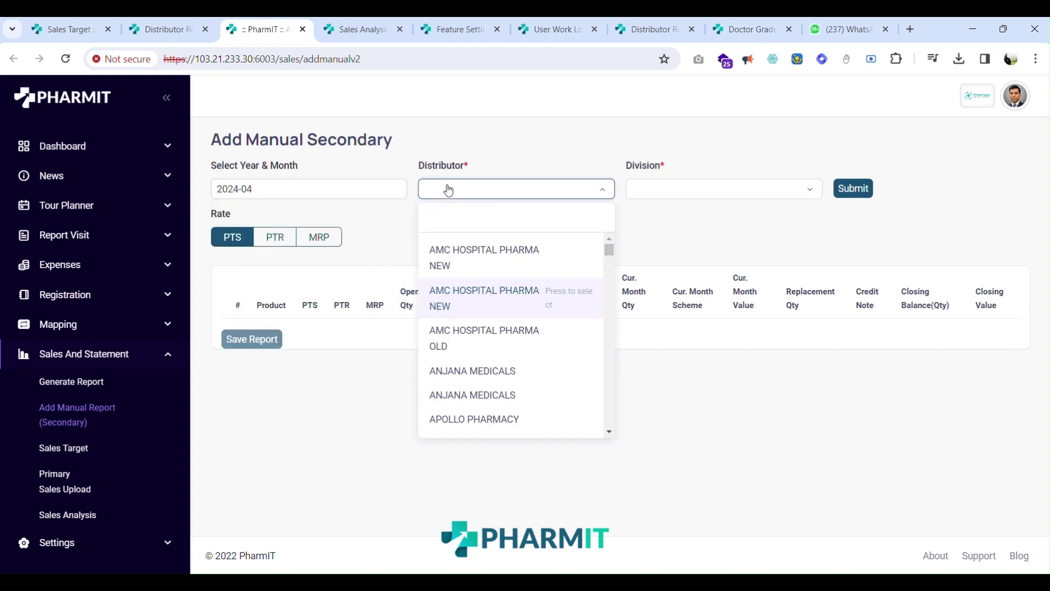
text(SLN)
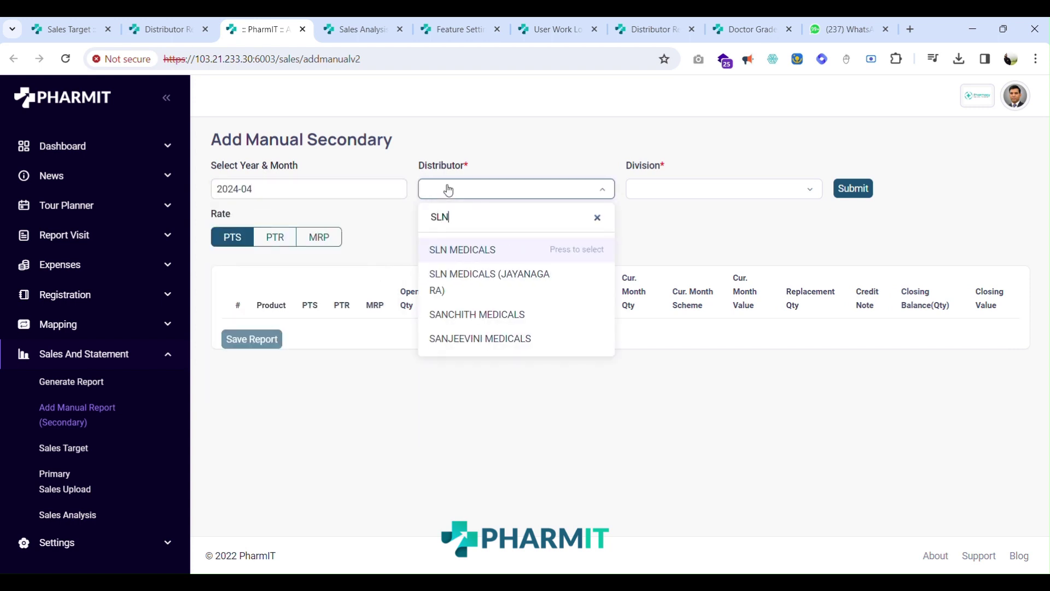
click(480, 289)
click(745, 191)
click(727, 274)
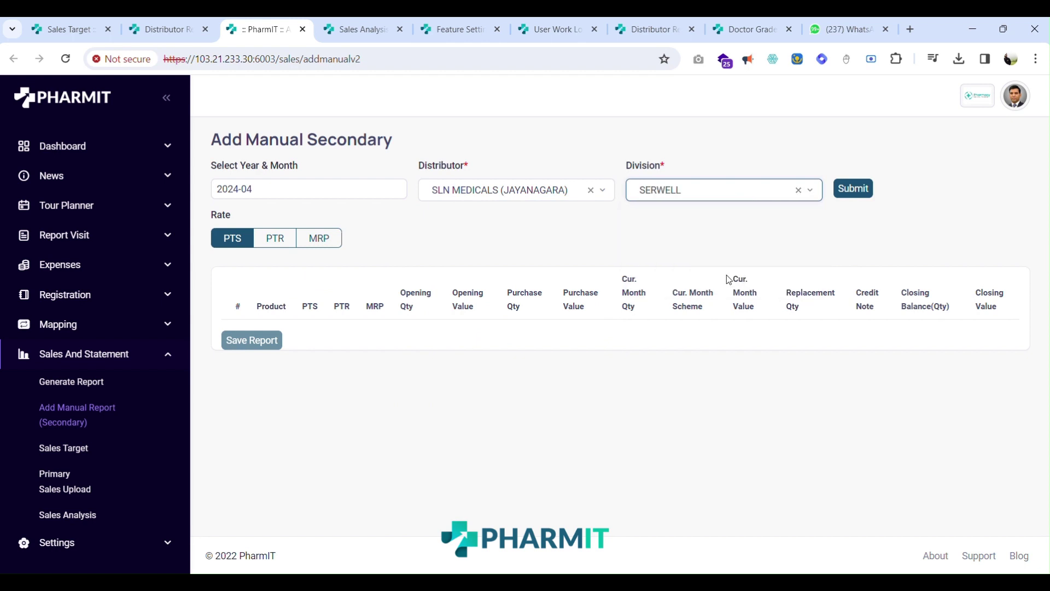
click(867, 195)
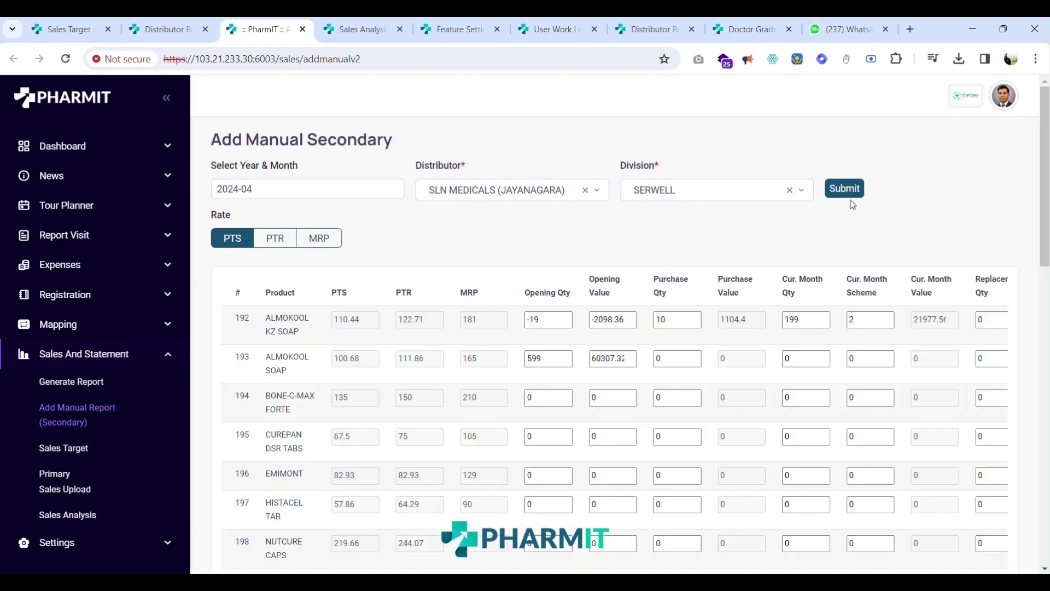
Check the opening quantities of ALMOKOOL KZ SOAP and ALMOKOOL SOAP, plus ALMOKOOL SOAP's opening value and purchase quantity.
drag(542, 320, 527, 319)
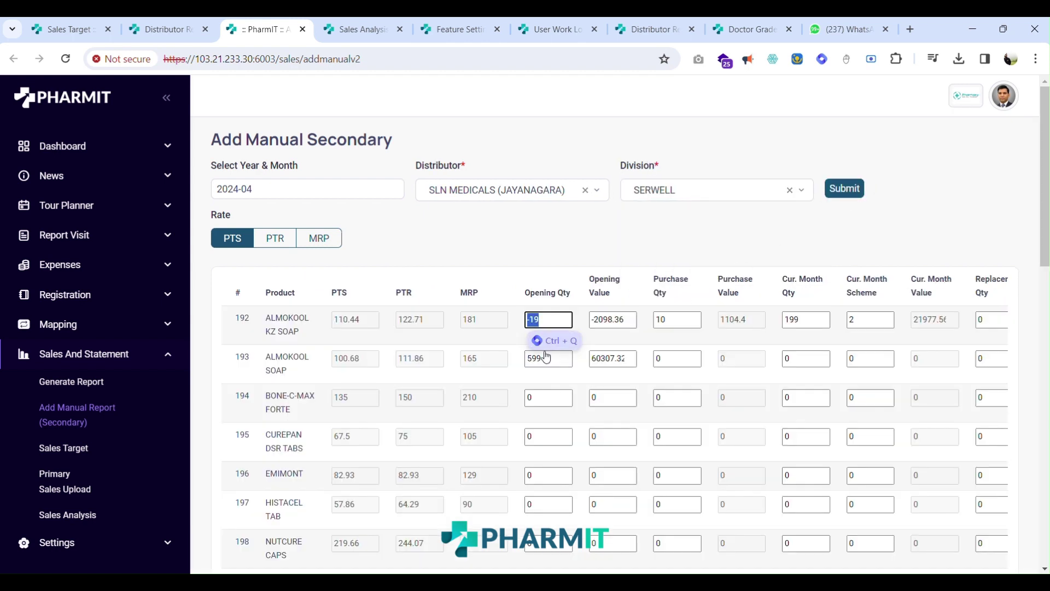
drag(548, 361, 526, 359)
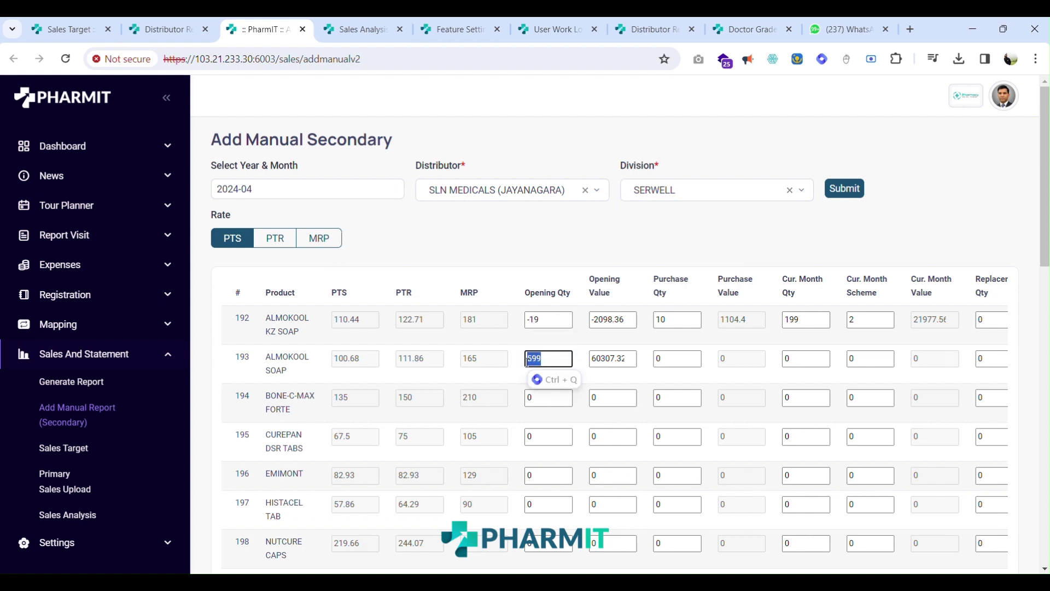
click(539, 250)
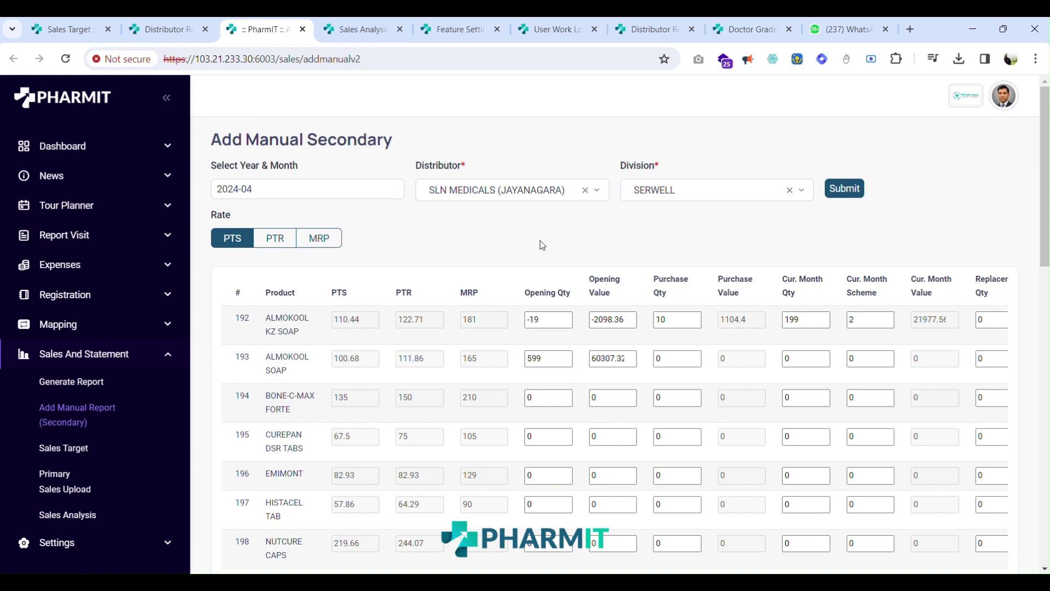
click(619, 357)
click(669, 359)
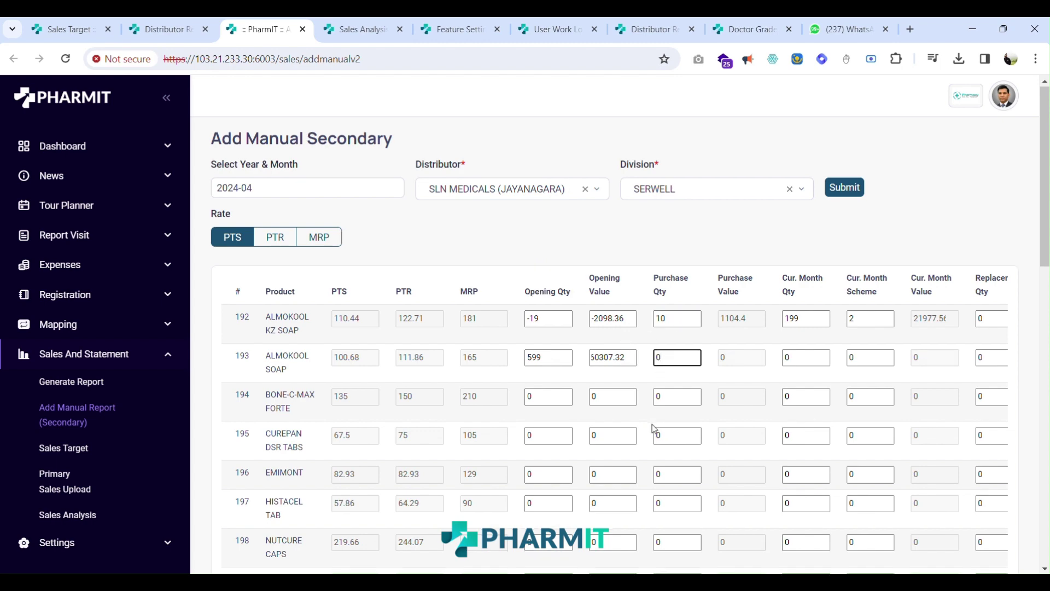
Save the 2024-04 manual secondary sales report and dismiss the confirmation.
scroll(652, 424, down, 15)
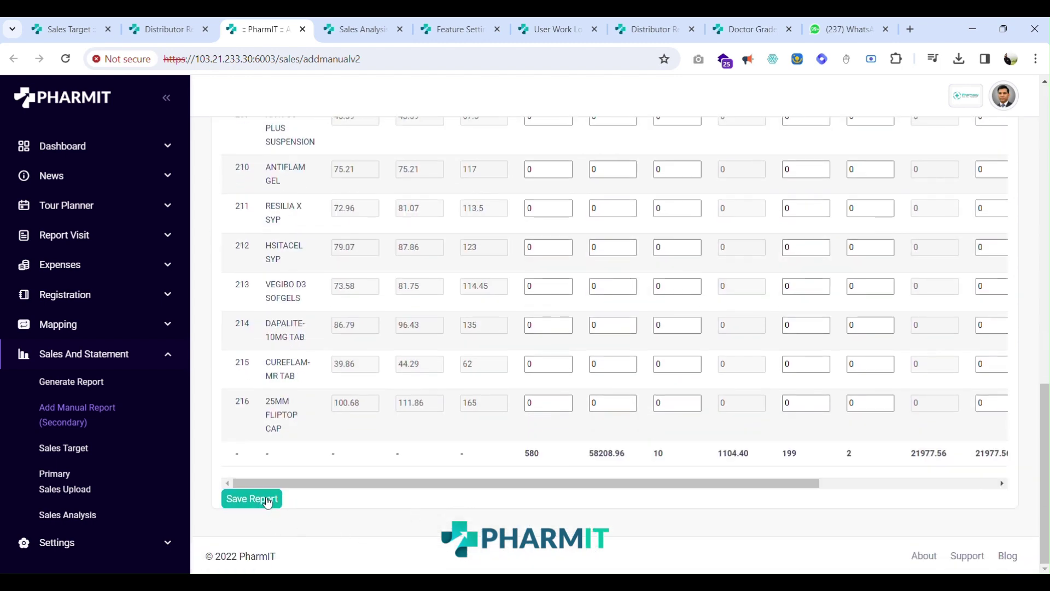
click(270, 498)
click(535, 384)
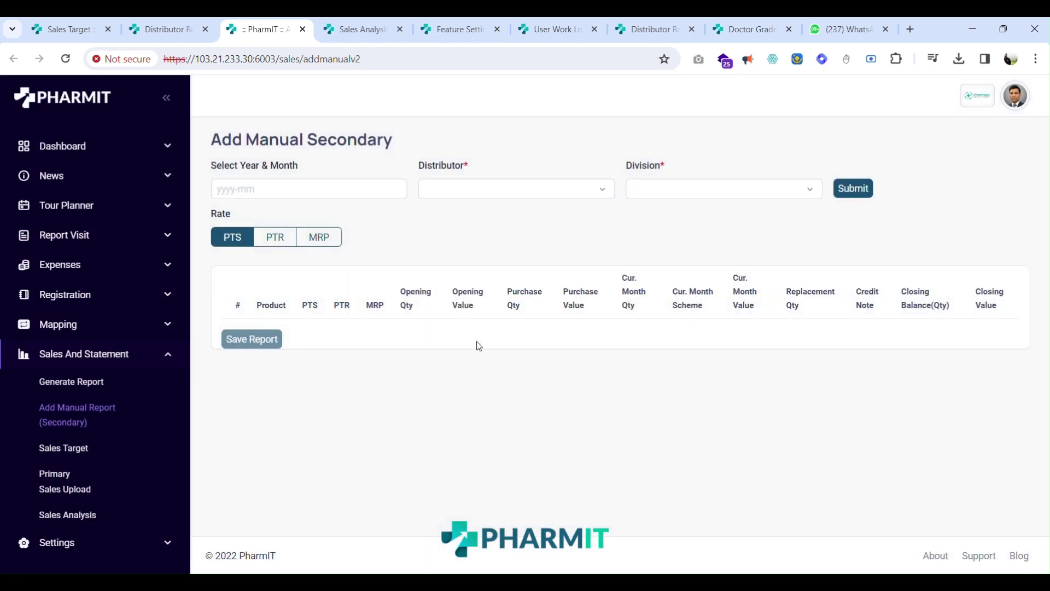